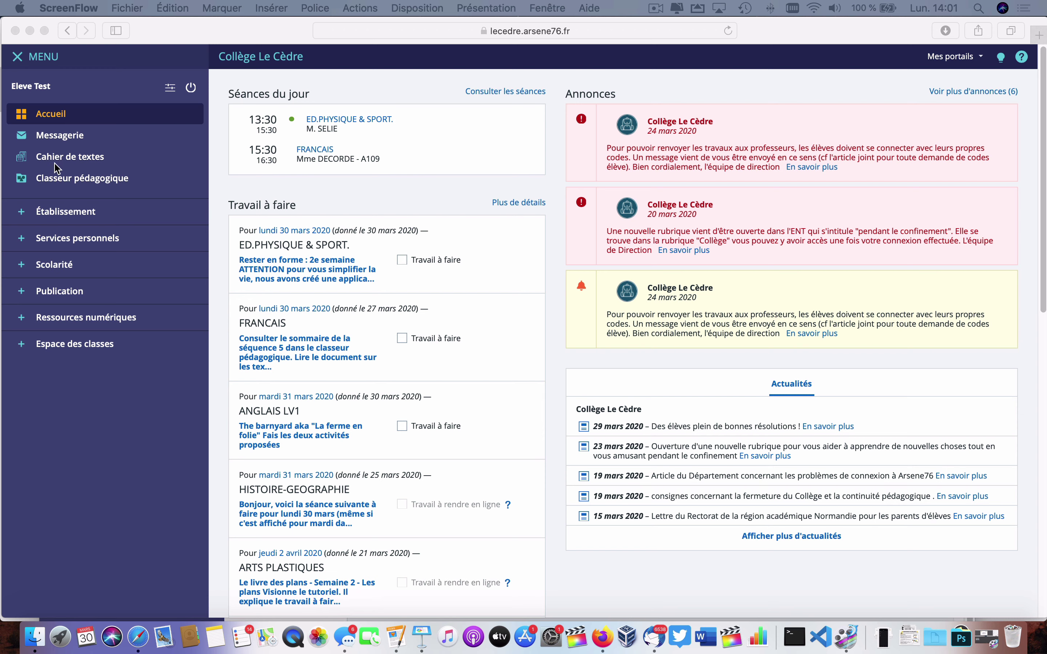
# Step: Mark the ED.PHYSIQUE & SPORT. homework due lundi 30 mars 2020 as done and look over the rest of the homework list
pyautogui.click(402, 260)
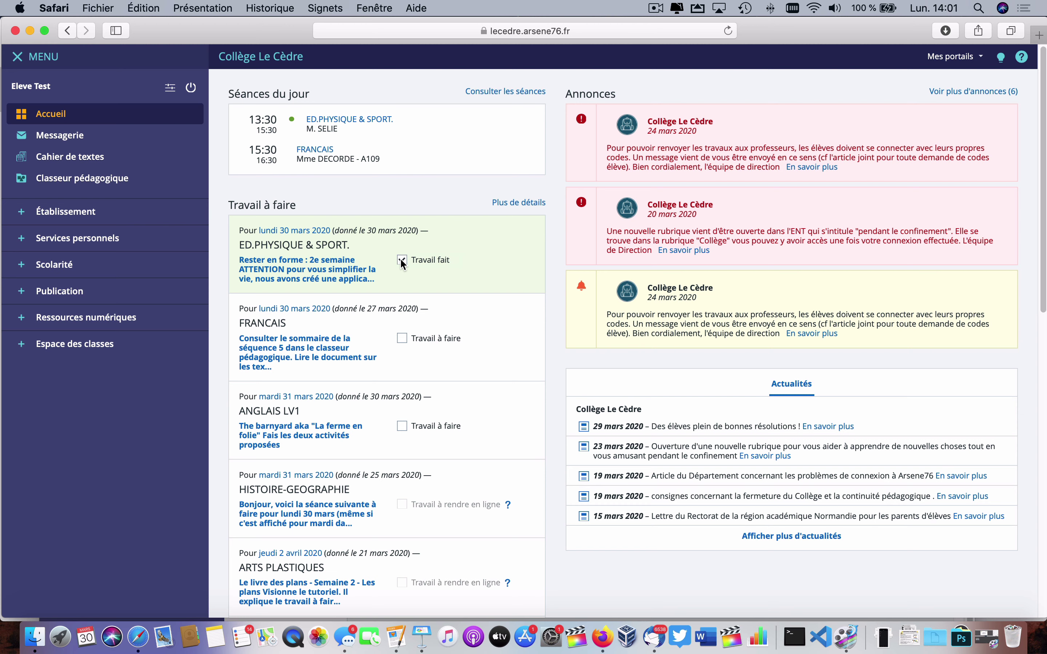
pyautogui.scroll(-5, 387, 329)
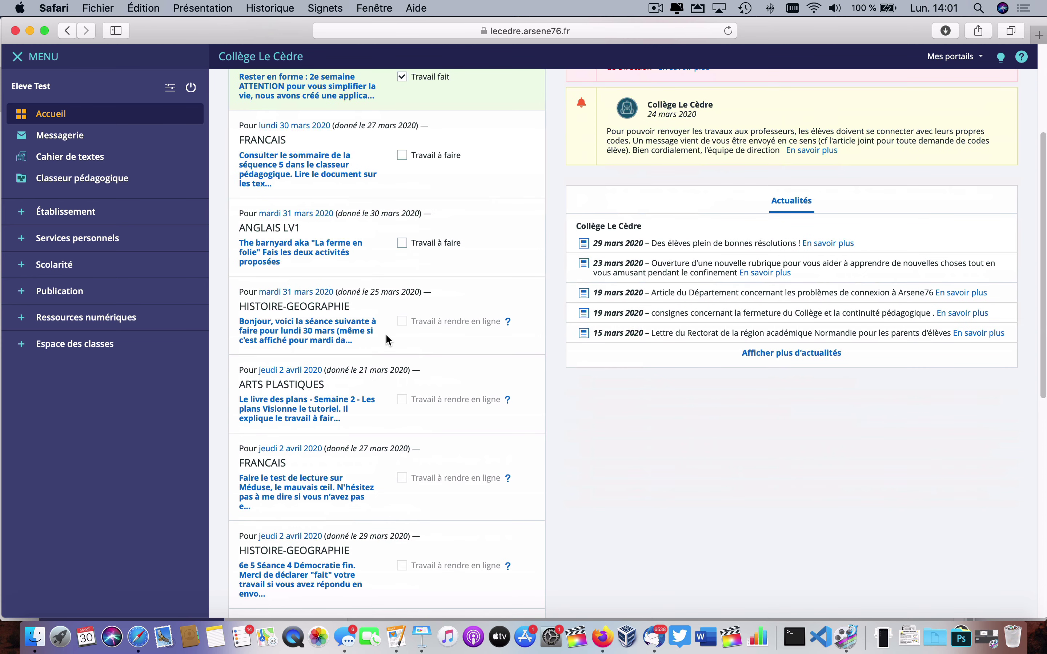
pyautogui.scroll(5, 387, 339)
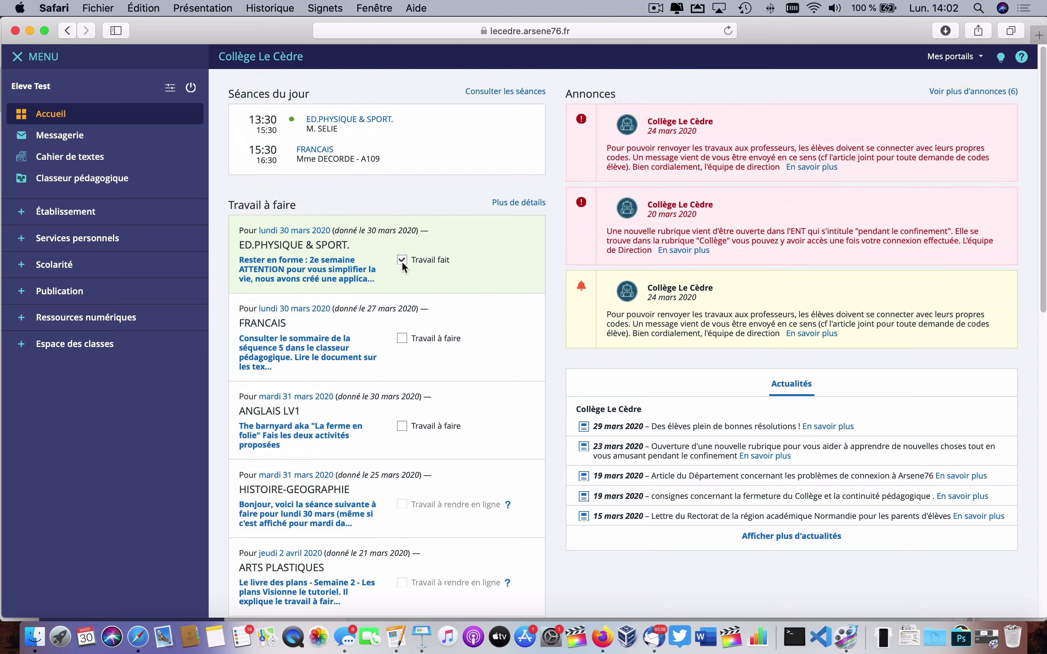
pyautogui.scroll(-5, 383, 287)
pyautogui.scroll(5, 382, 287)
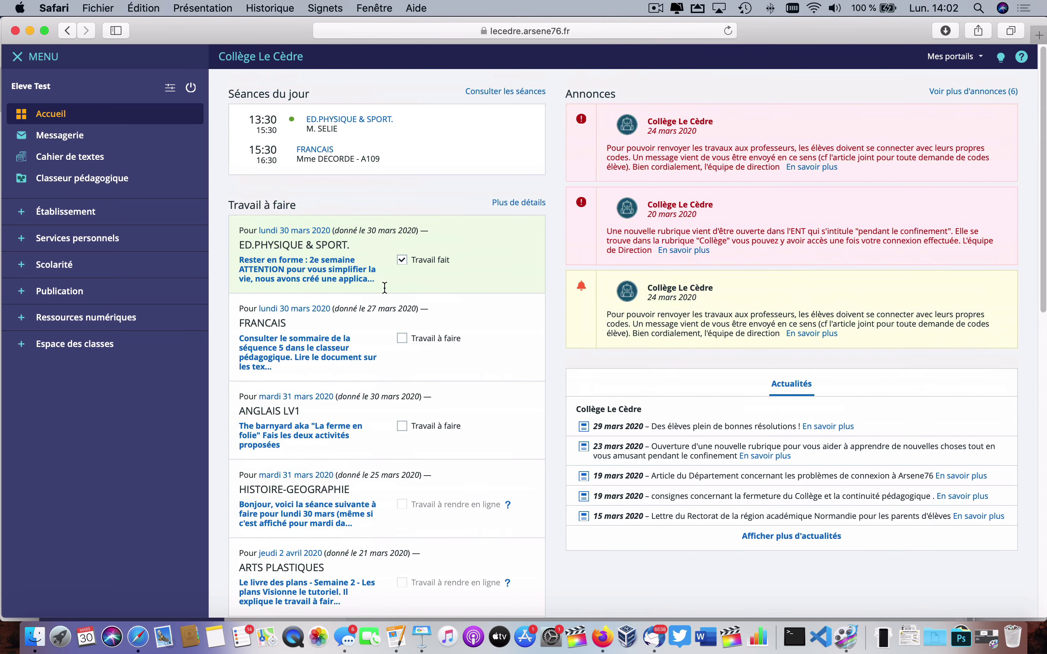
# Step: Open the detailed homework list and the ED.PHYSIQUE & SPORT. assignment "Travail avec Pièce jointe à rendre..." due 6 avril 2020
pyautogui.click(522, 203)
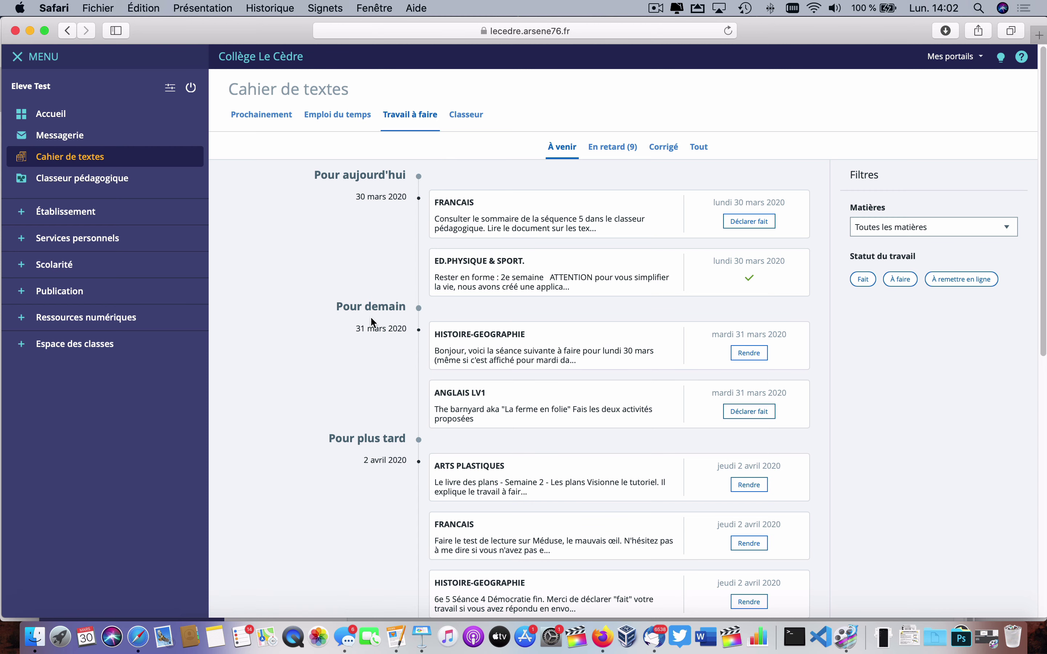
pyautogui.scroll(-5, 367, 417)
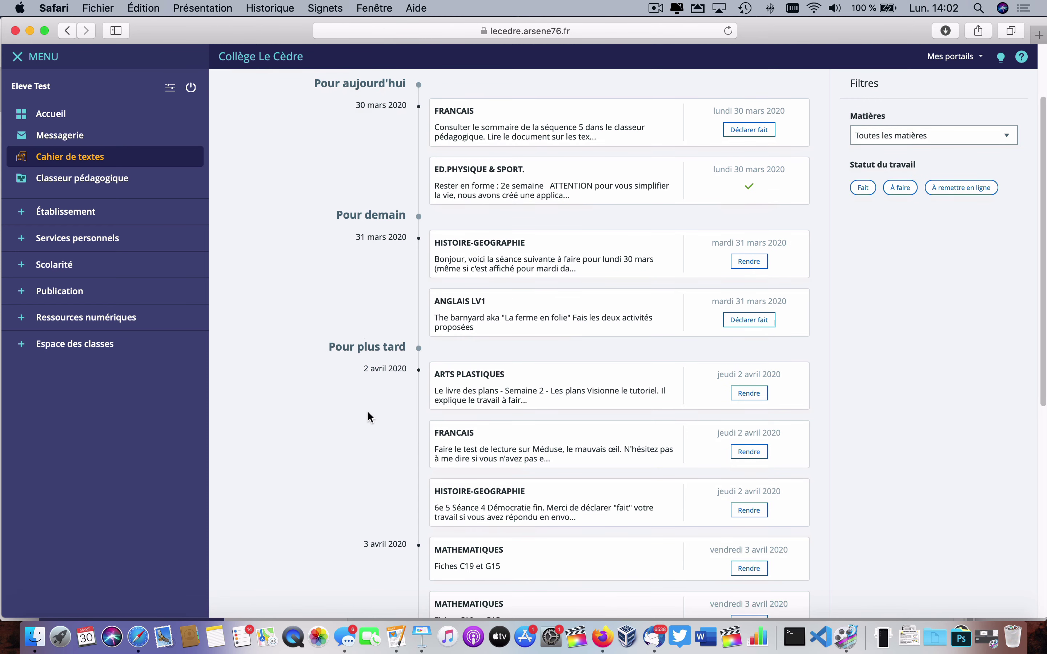
pyautogui.scroll(-5, 370, 416)
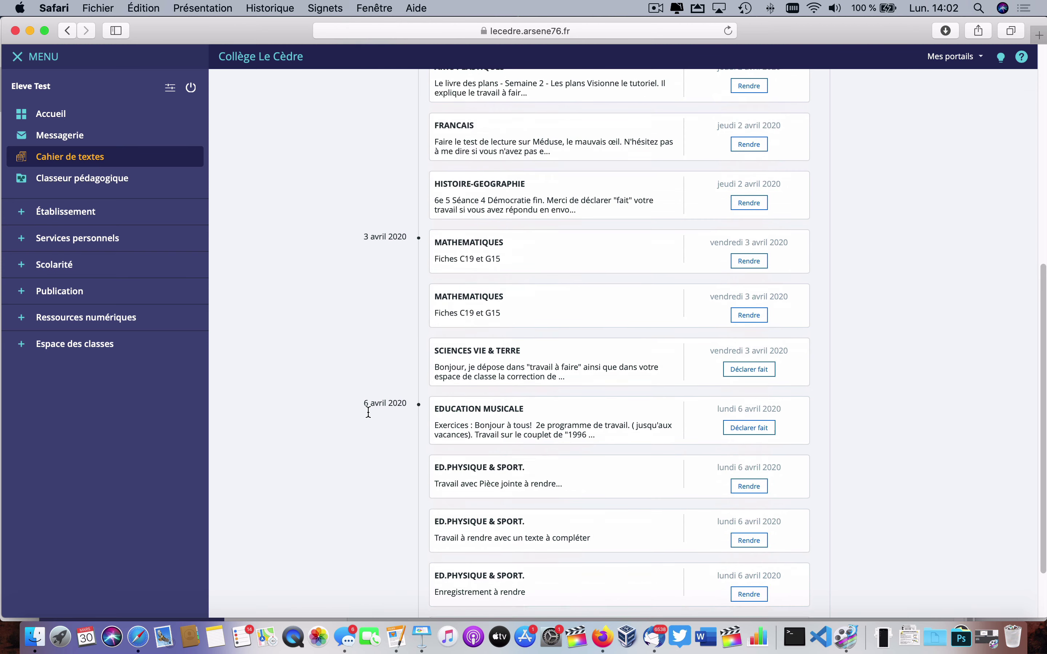
pyautogui.scroll(-2, 368, 408)
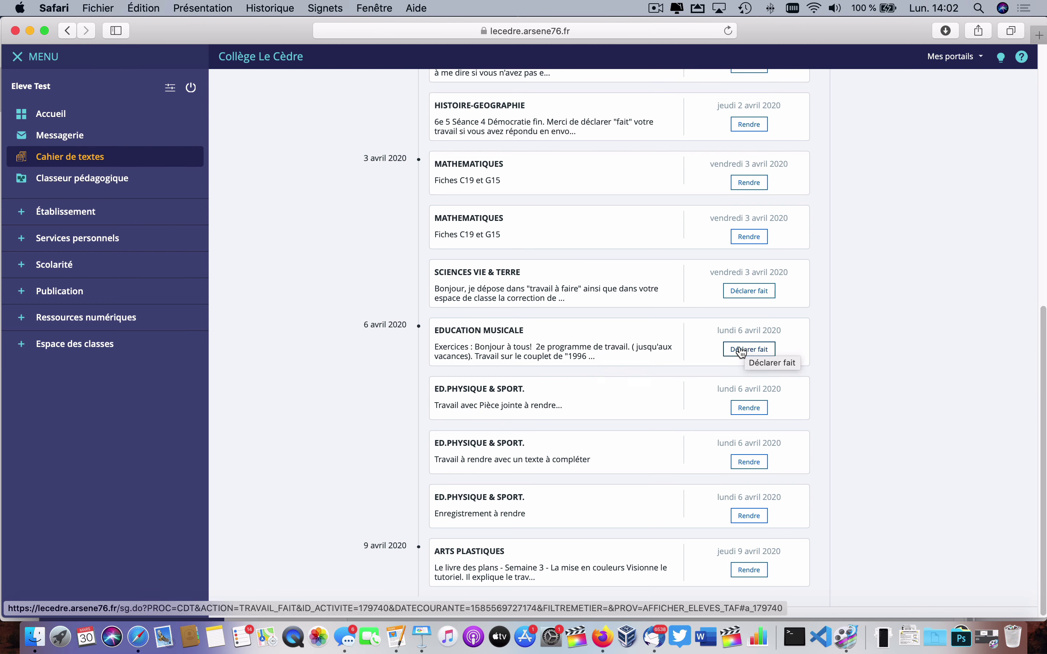
pyautogui.click(497, 407)
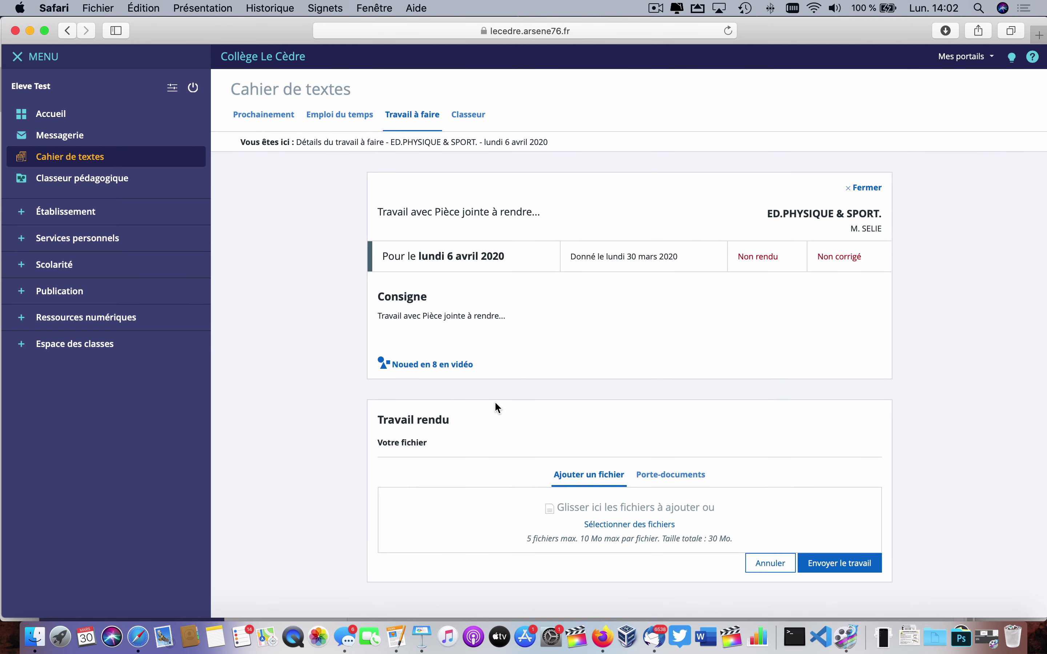
# Step: Review the assignment's instructions, submission section and due date, and view its linked resource "Noued en 8 en vidéo" before closing it
pyautogui.moveTo(381, 316); pyautogui.dragTo(509, 323)
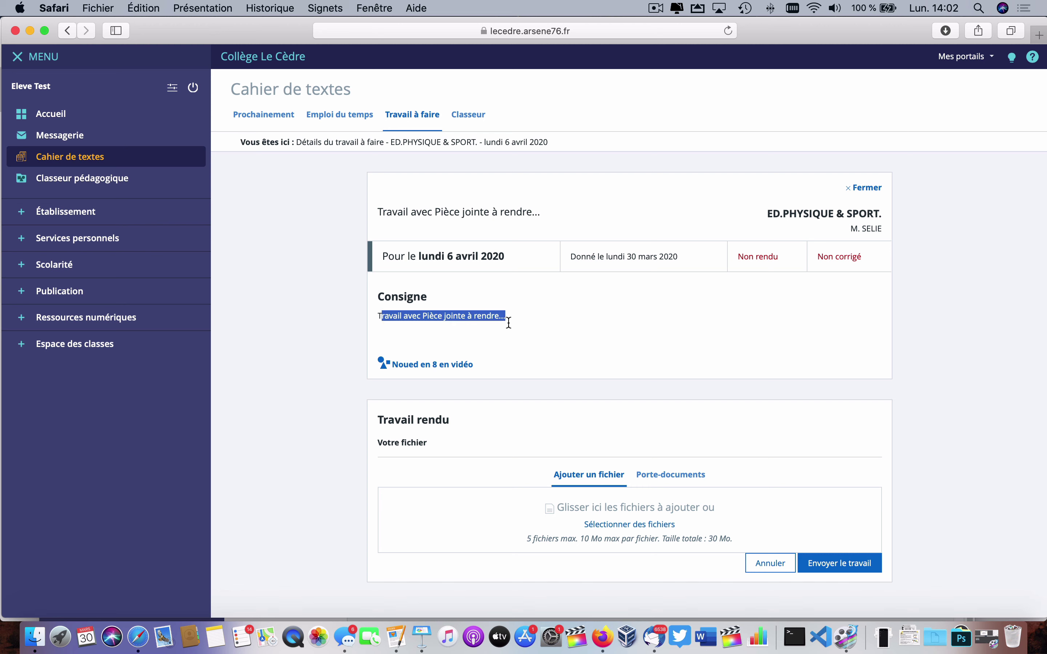
pyautogui.click(503, 330)
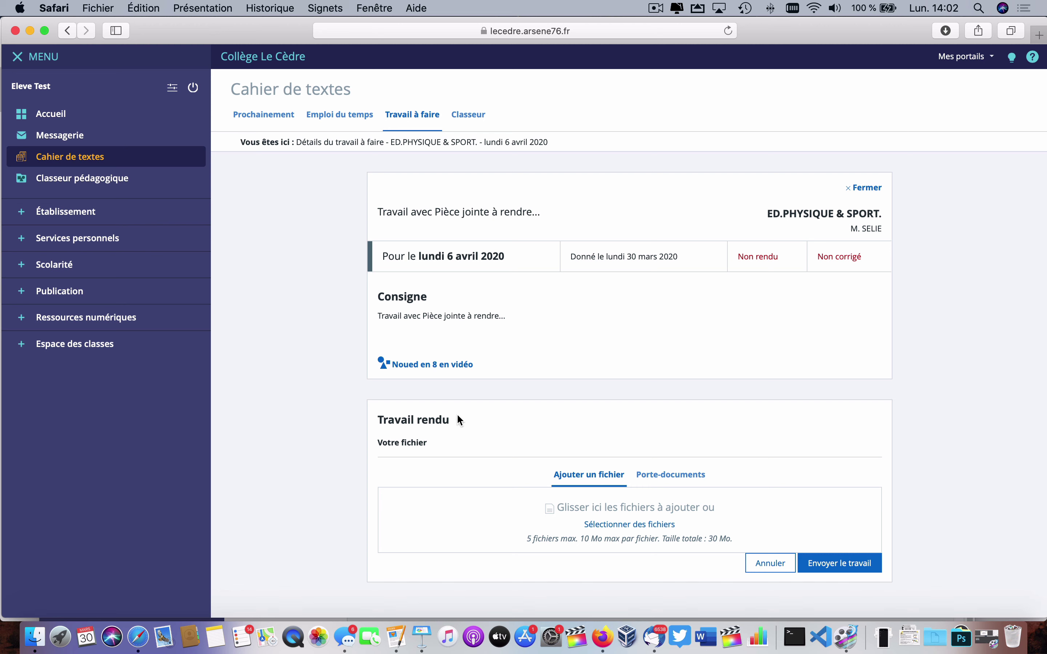
pyautogui.moveTo(377, 420); pyautogui.dragTo(457, 413)
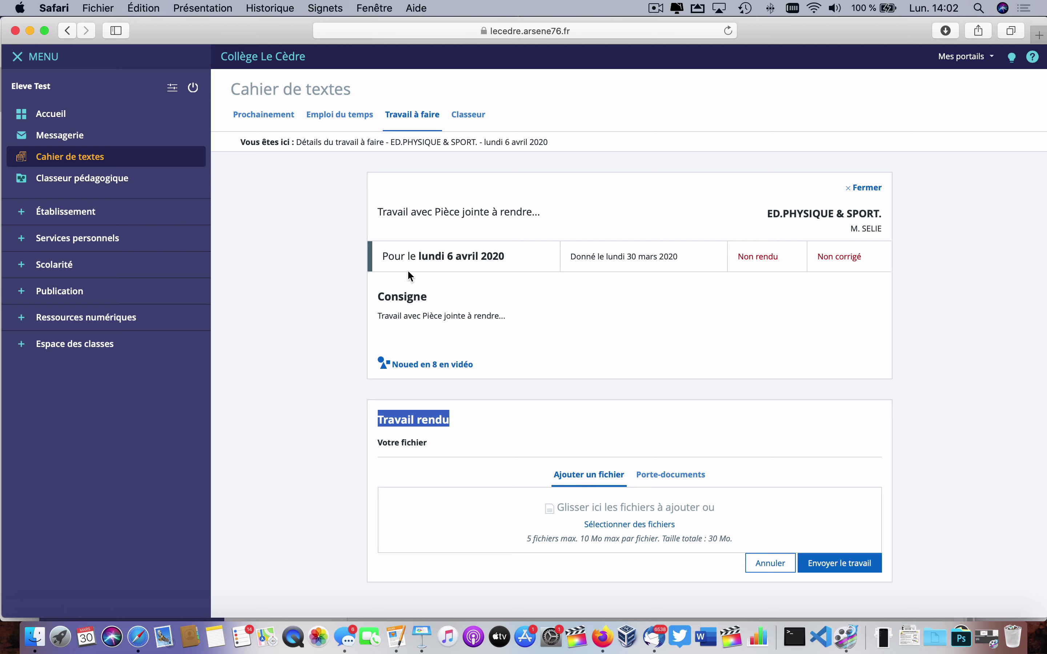
pyautogui.moveTo(584, 257); pyautogui.dragTo(381, 262)
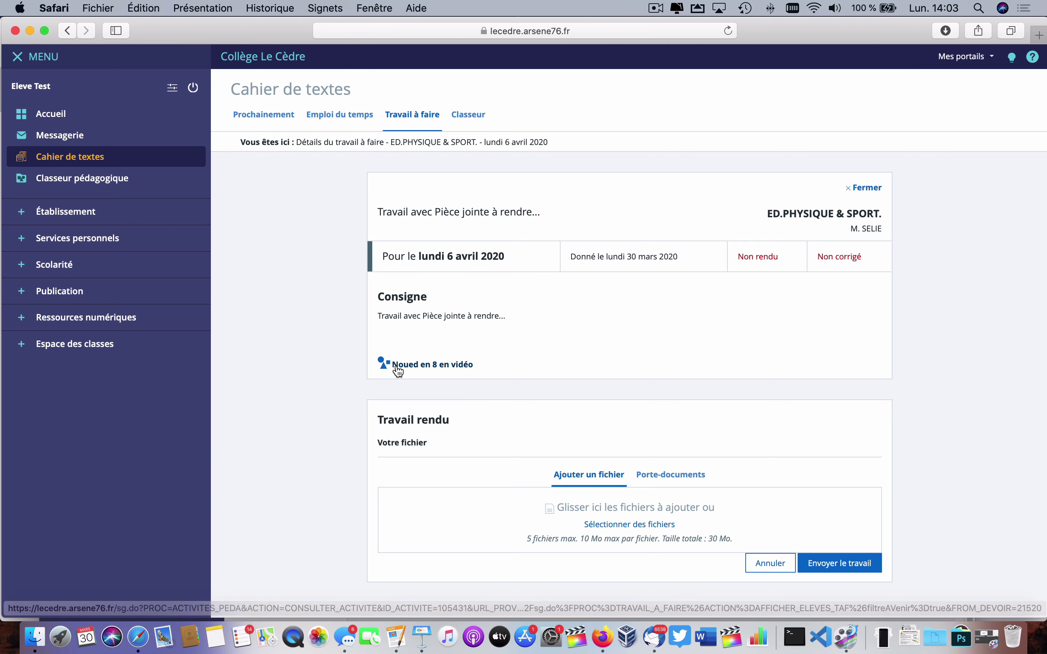
pyautogui.click(422, 368)
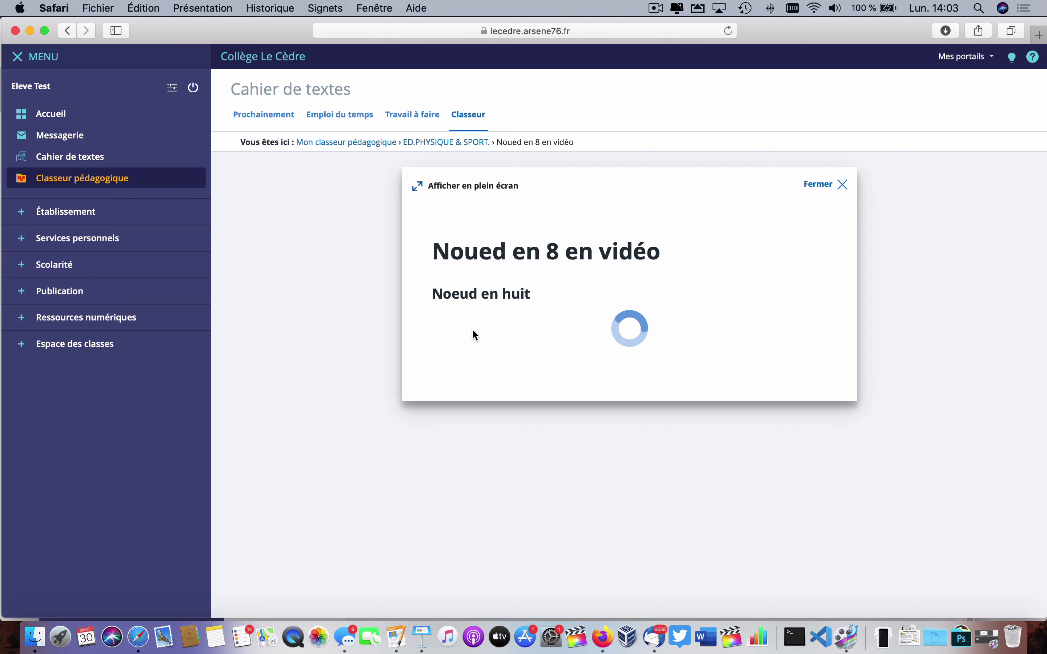
pyautogui.click(843, 184)
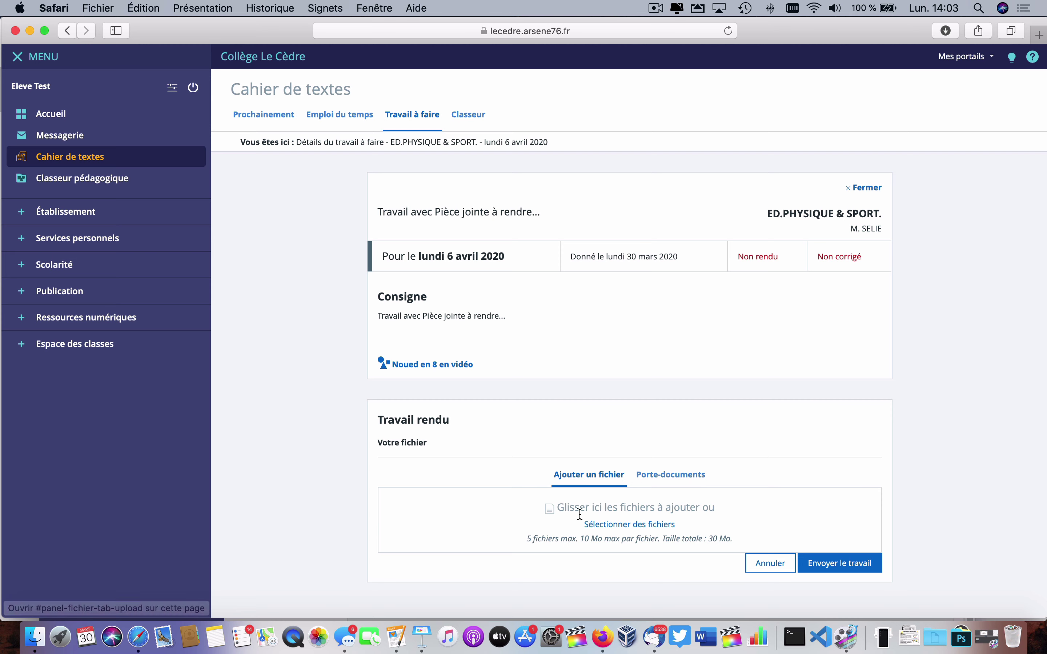
# Step: Attach "Capture d'écran 2020-03-25 à 14.24.56.png" from the Bureau folder to the assignment and submit the work
pyautogui.click(629, 525)
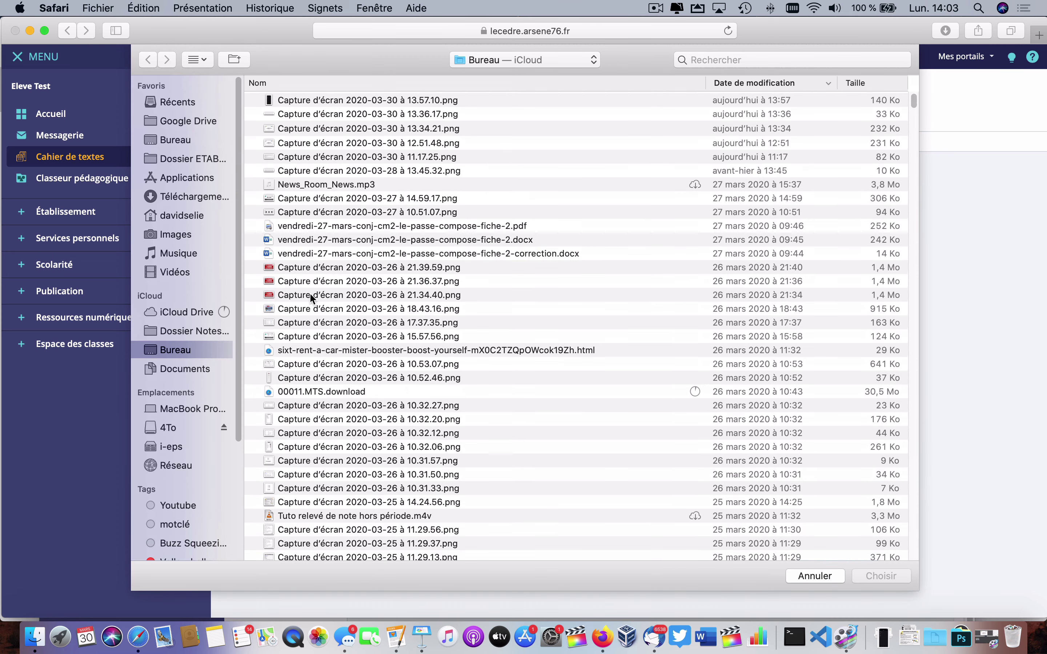
pyautogui.scroll(-3, 346, 346)
pyautogui.click(348, 443)
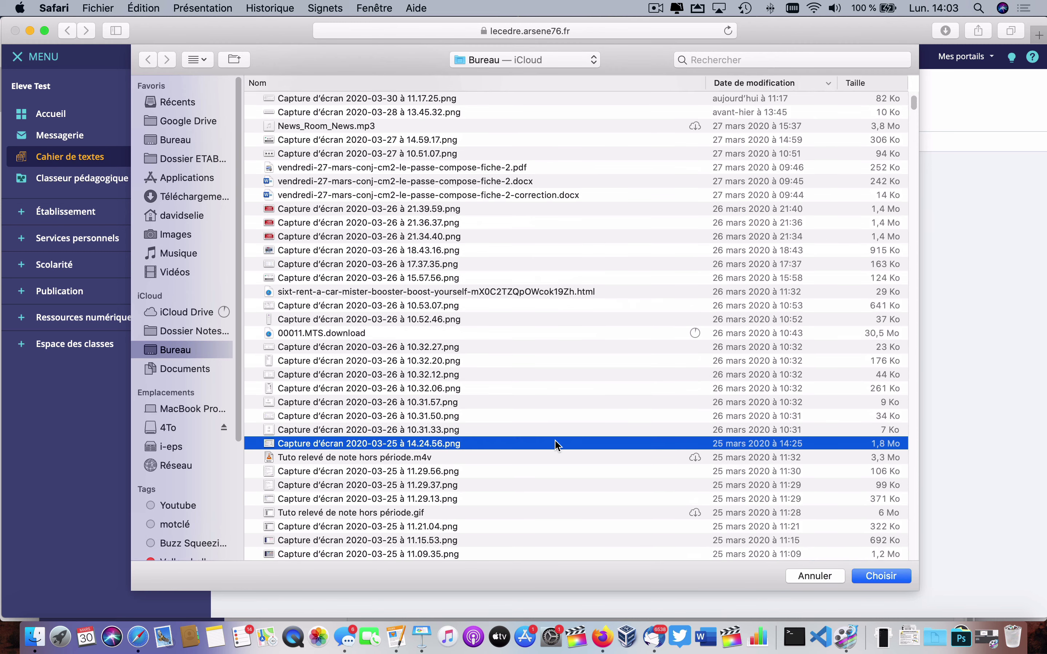
pyautogui.click(904, 580)
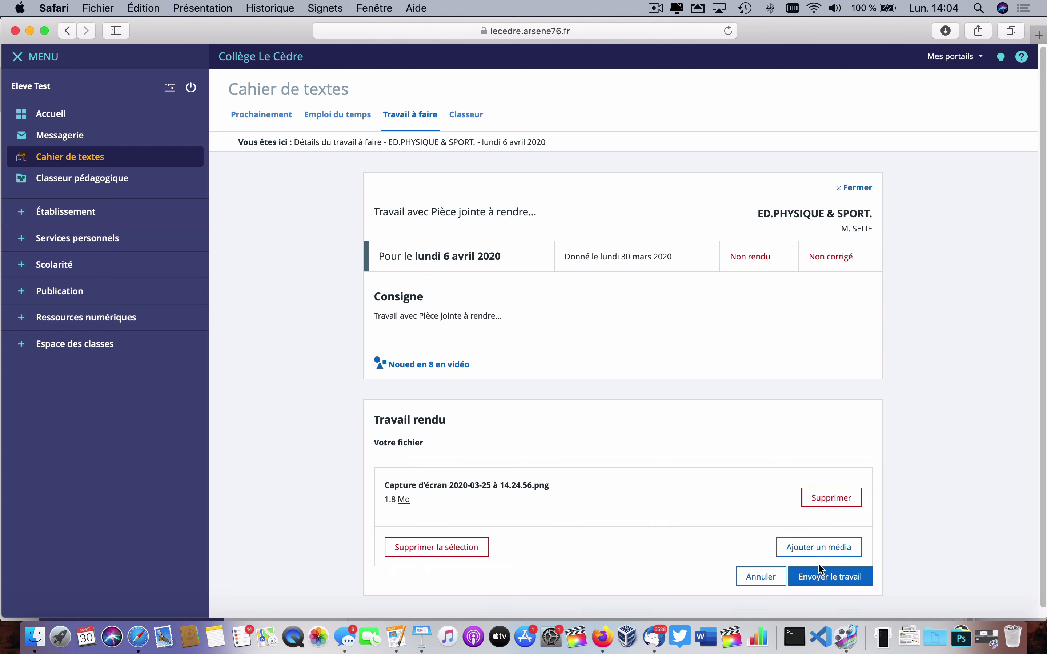
pyautogui.click(820, 577)
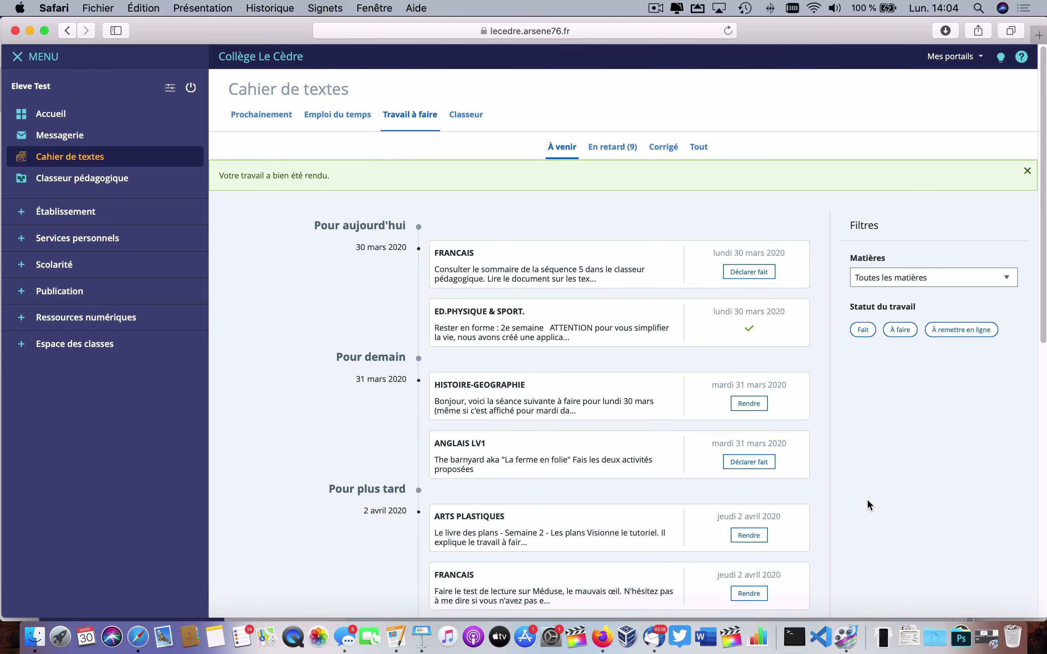
# Step: Reopen the submitted assignment, replace its file with "Capture d'écran 2020-03-30 à 13.57.10.png" and submit the modified work
pyautogui.scroll(-10, 864, 498)
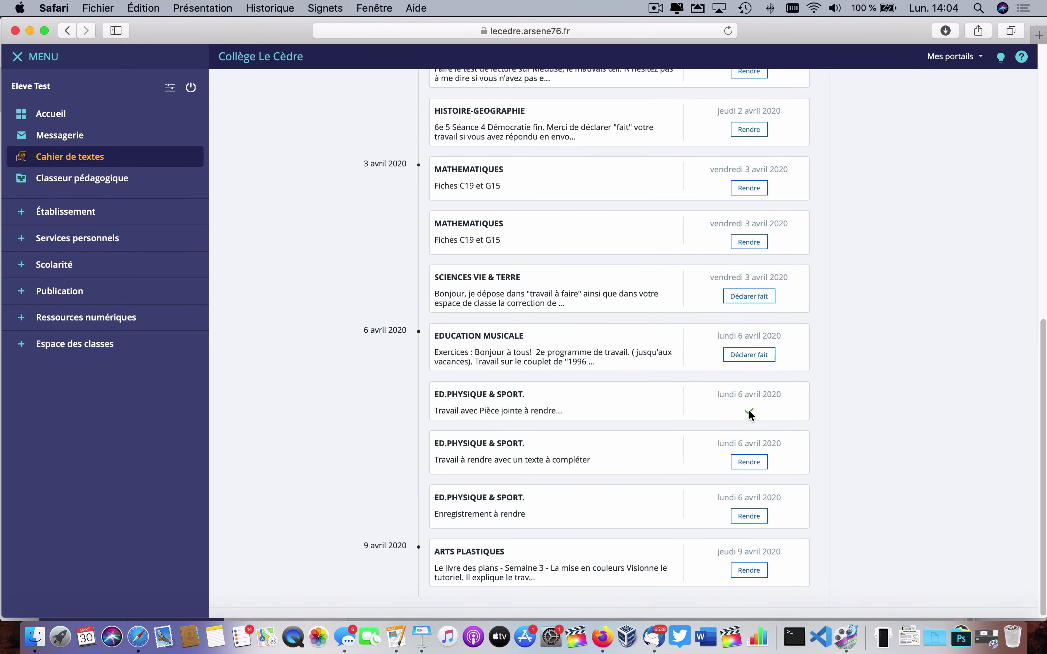
pyautogui.click(538, 411)
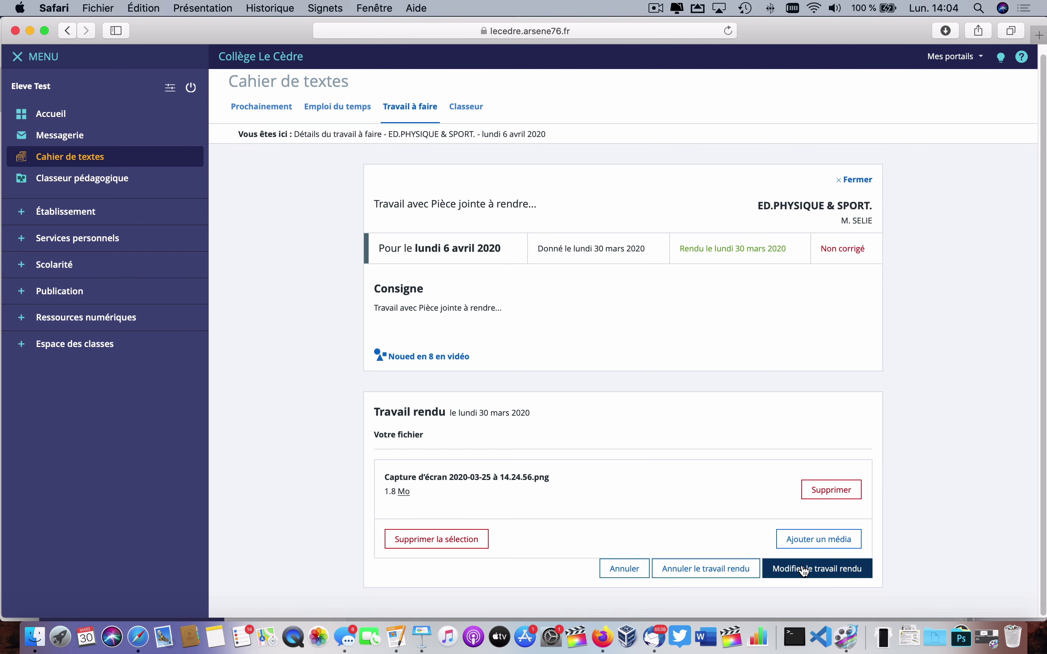
pyautogui.click(809, 488)
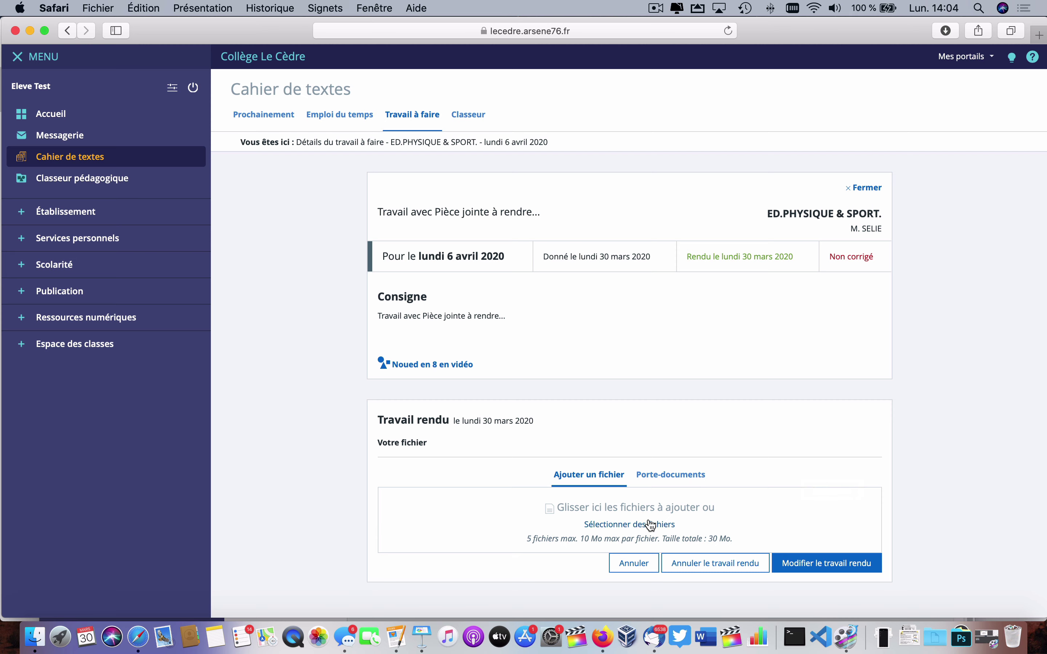
pyautogui.click(651, 525)
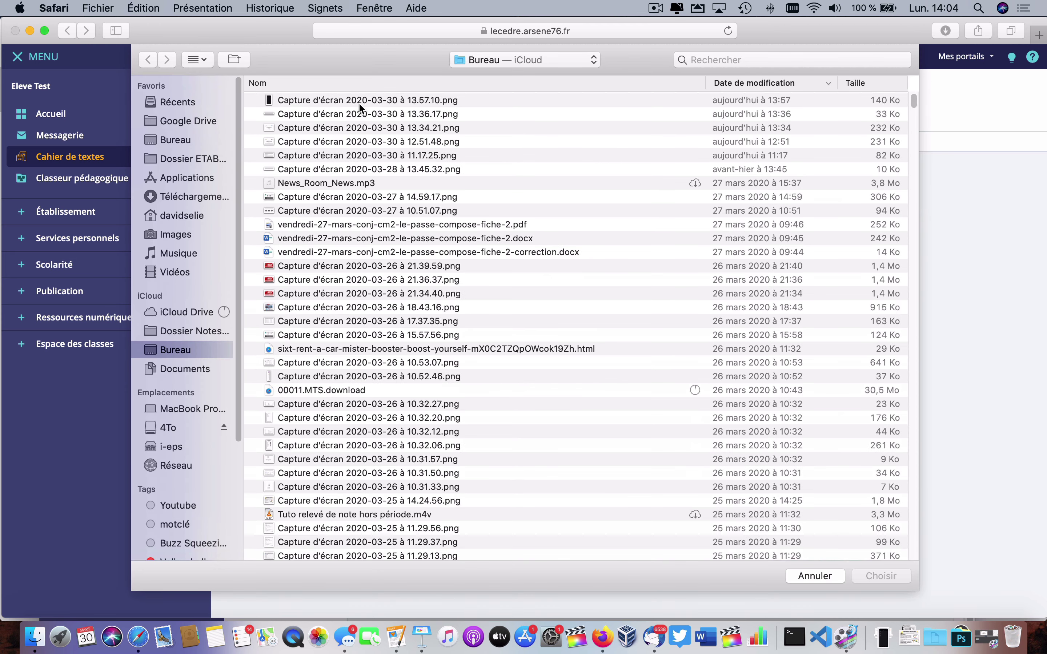
pyautogui.doubleClick(359, 104)
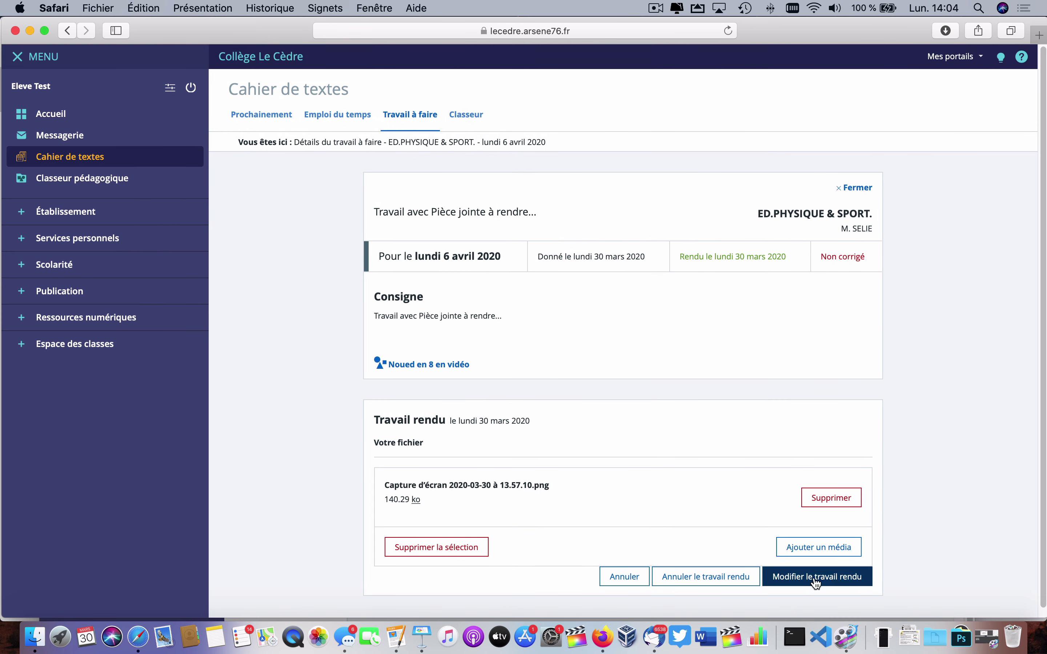
pyautogui.click(801, 582)
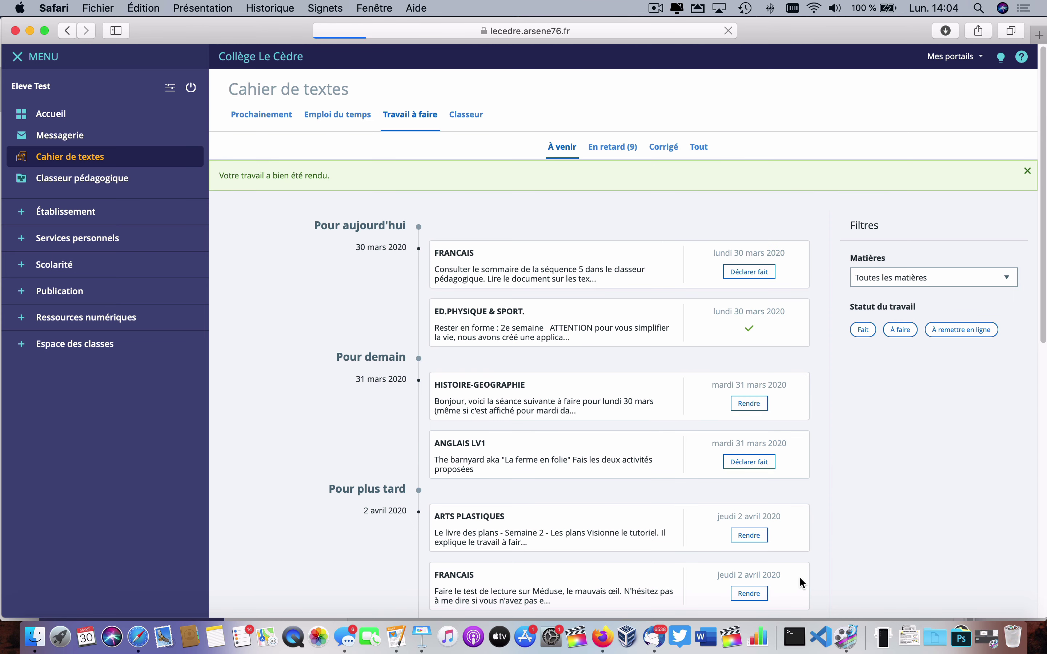
# Step: Open the ED.PHYSIQUE & SPORT. assignment "Travail à rendre avec un texte à compléter" at its answer text area
pyautogui.scroll(-10, 774, 567)
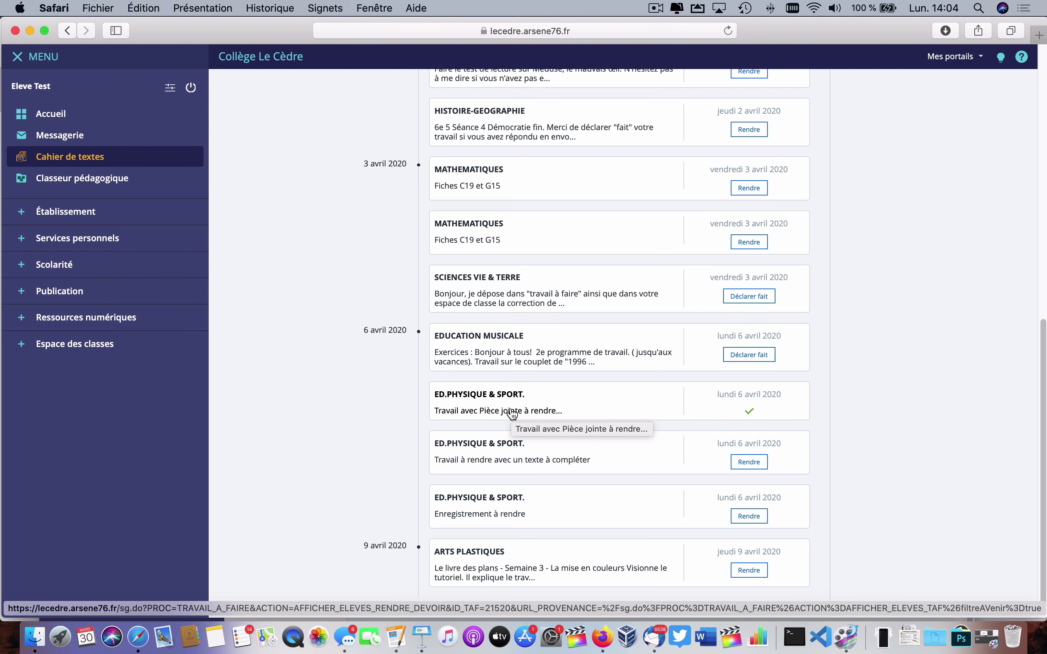
pyautogui.click(489, 468)
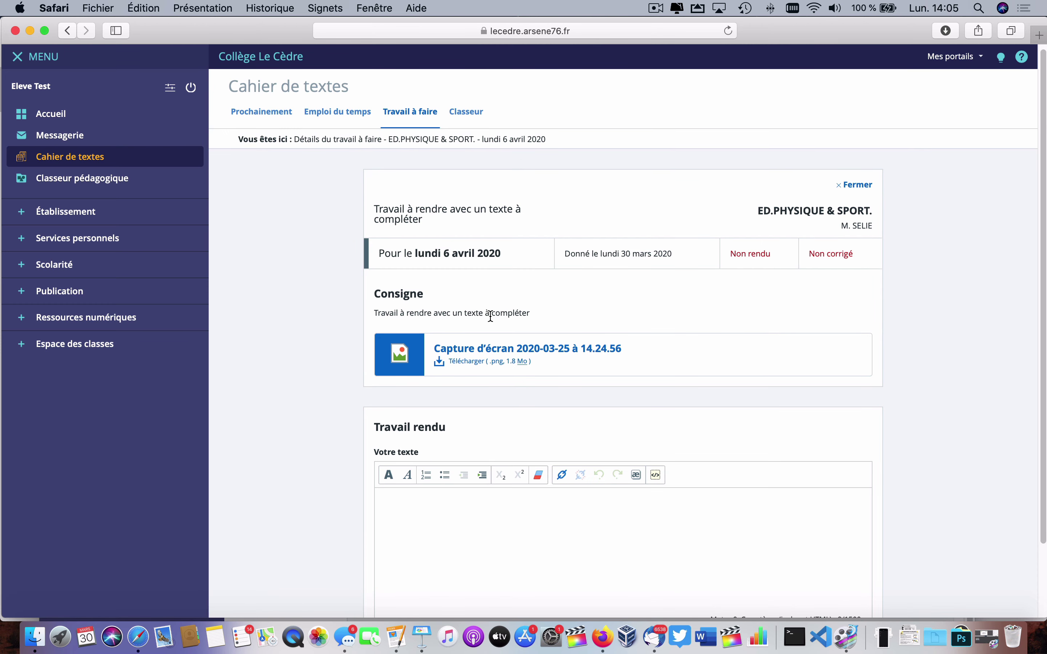
pyautogui.scroll(-3, 433, 368)
pyautogui.click(405, 425)
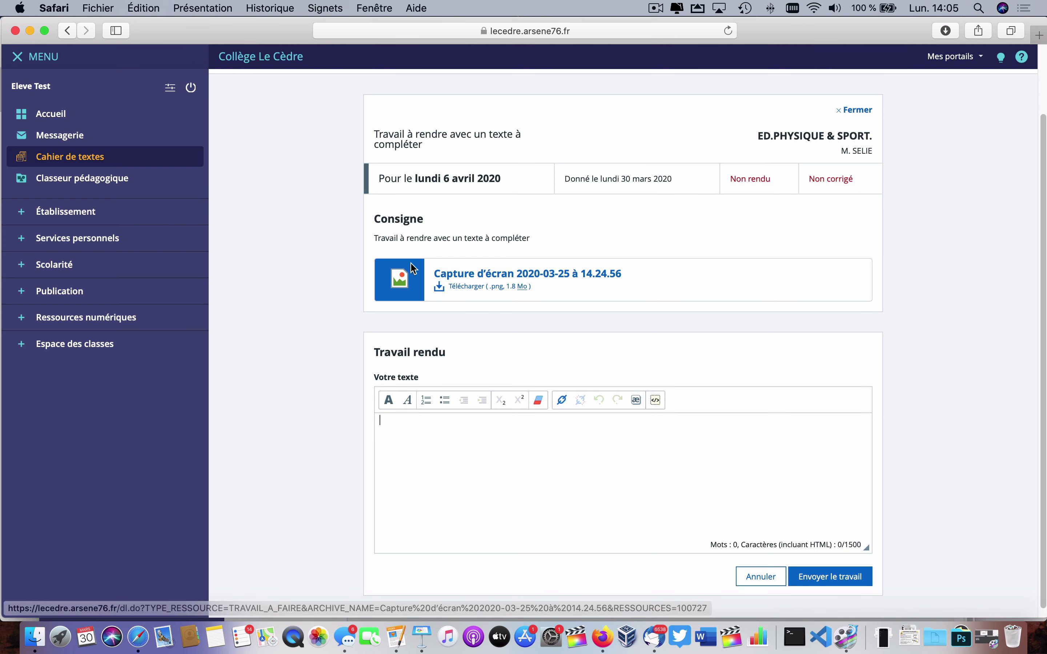
# Step: Download the assignment's attached image to the Bureau folder, replacing the existing copy, and view it before closing it
pyautogui.click(467, 280)
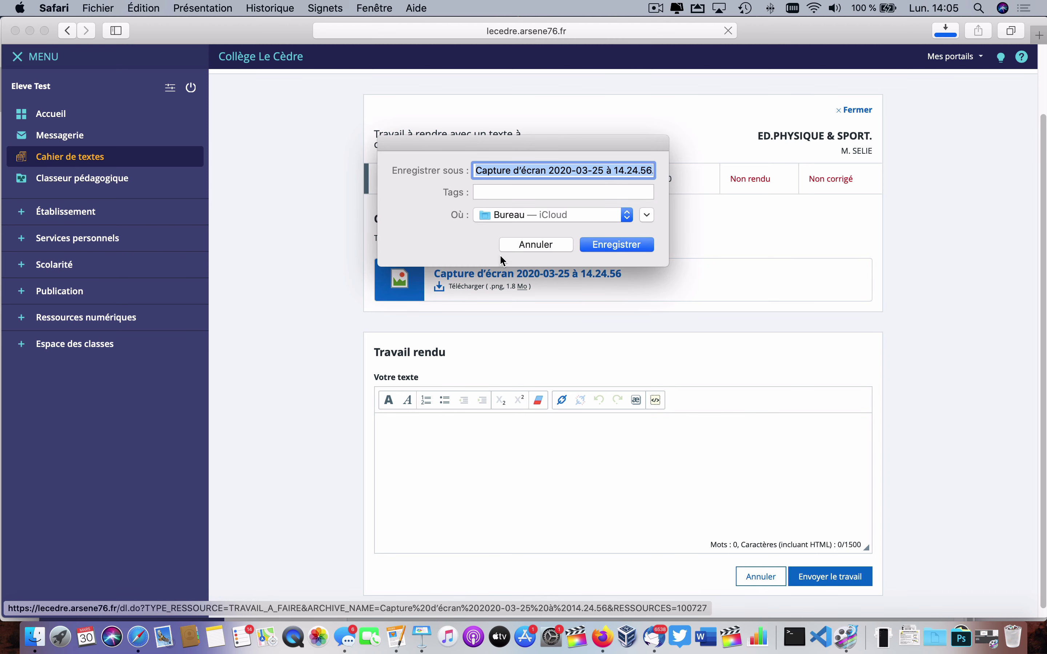
pyautogui.click(617, 249)
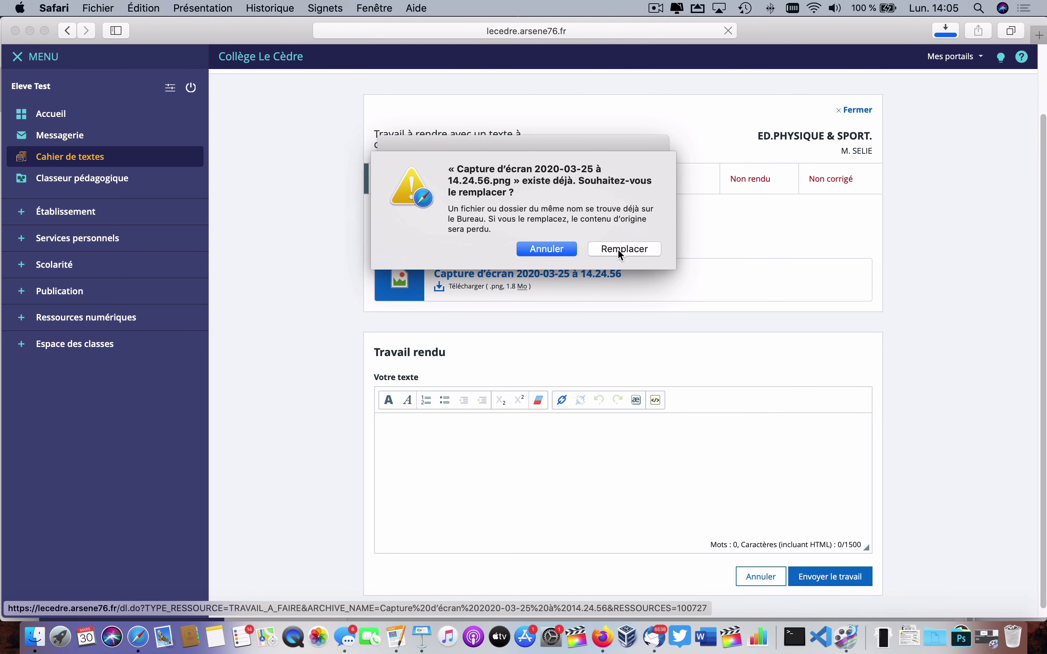
pyautogui.click(619, 247)
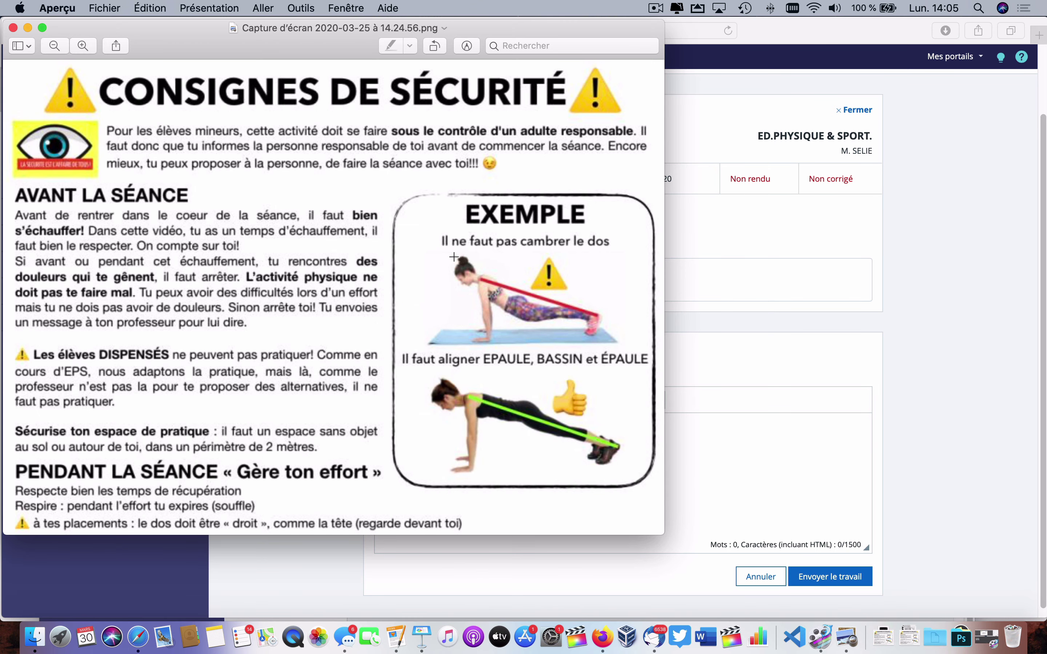
pyautogui.moveTo(183, 55); pyautogui.dragTo(276, 53)
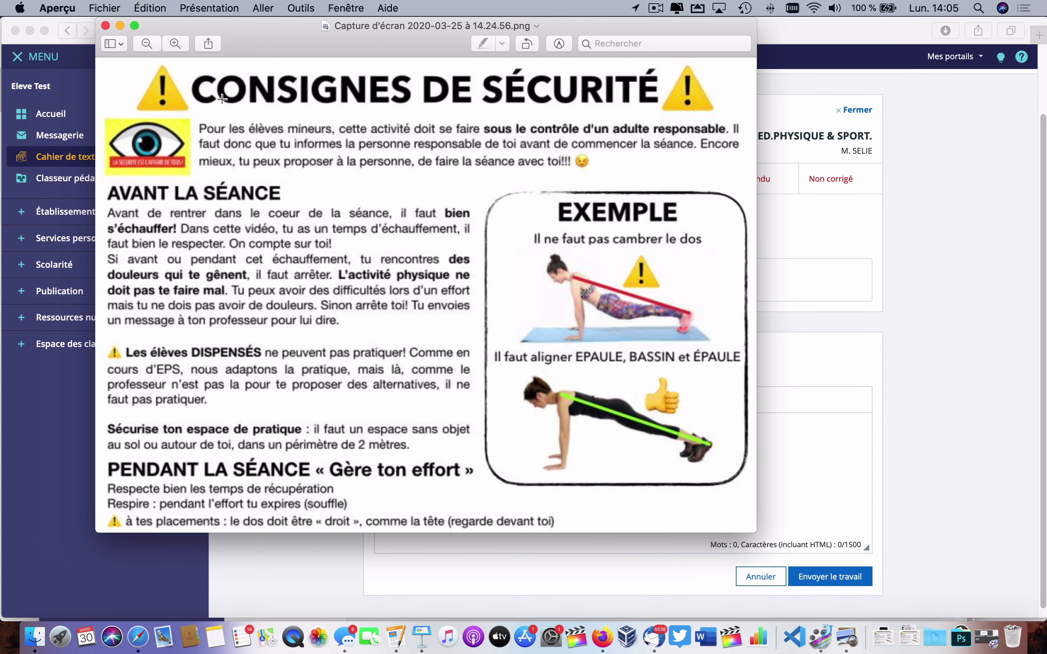
pyautogui.click(105, 25)
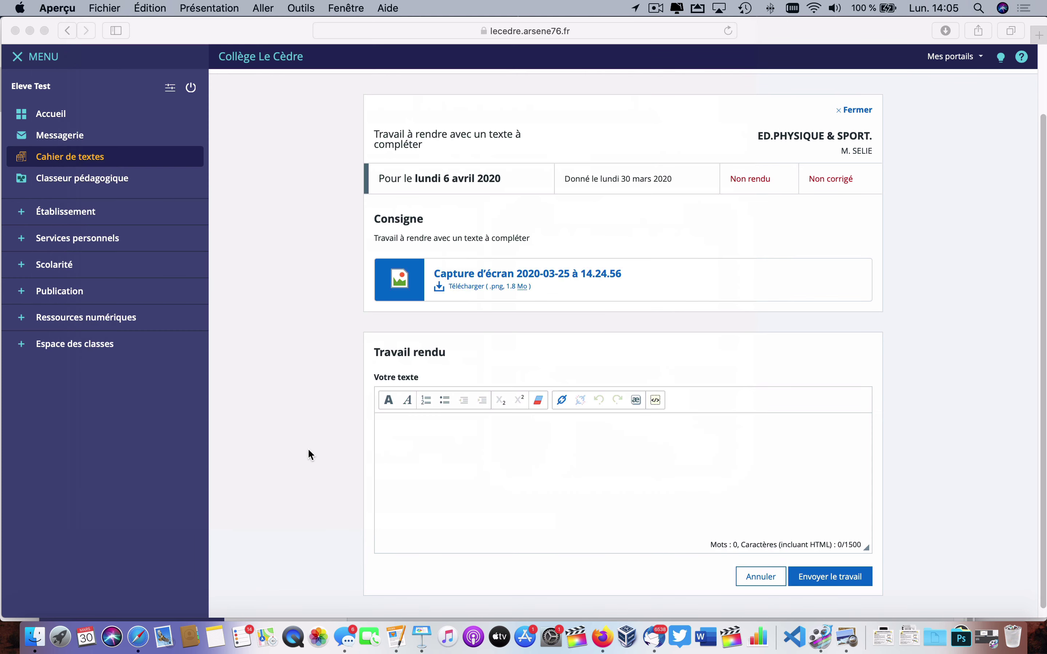
# Step: Write "Je dois bien m'échauffer." as the answer text and submit the work
pyautogui.click(434, 457)
pyautogui.write('.e dois')
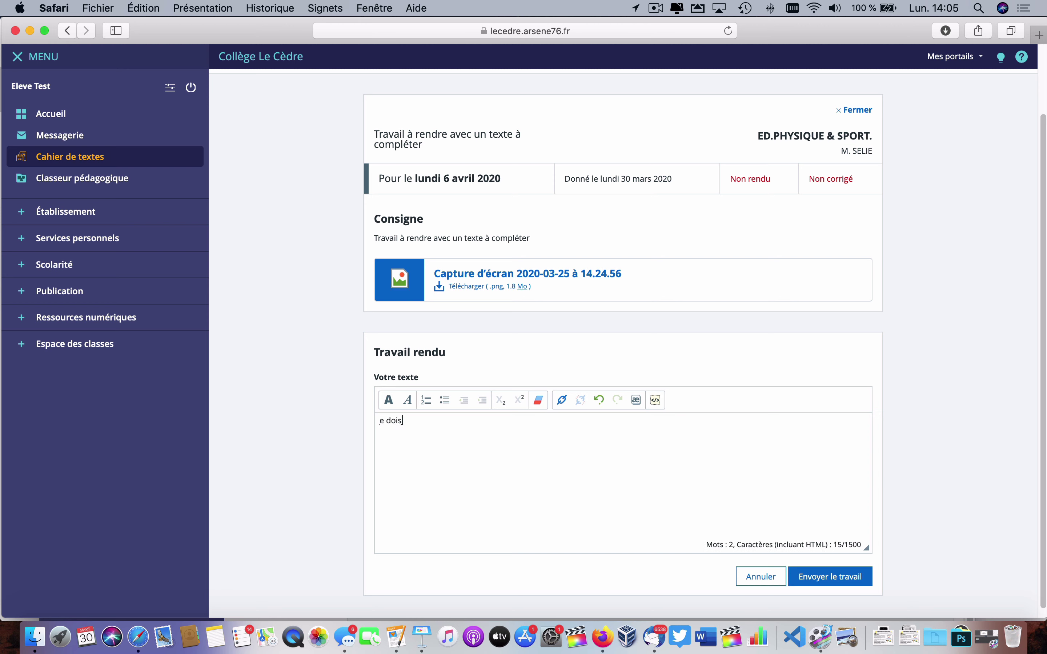
pyautogui.write(" bien m'échaugger")
pyautogui.write('fer')
pyautogui.scroll(-1, 492, 452)
pyautogui.click(816, 567)
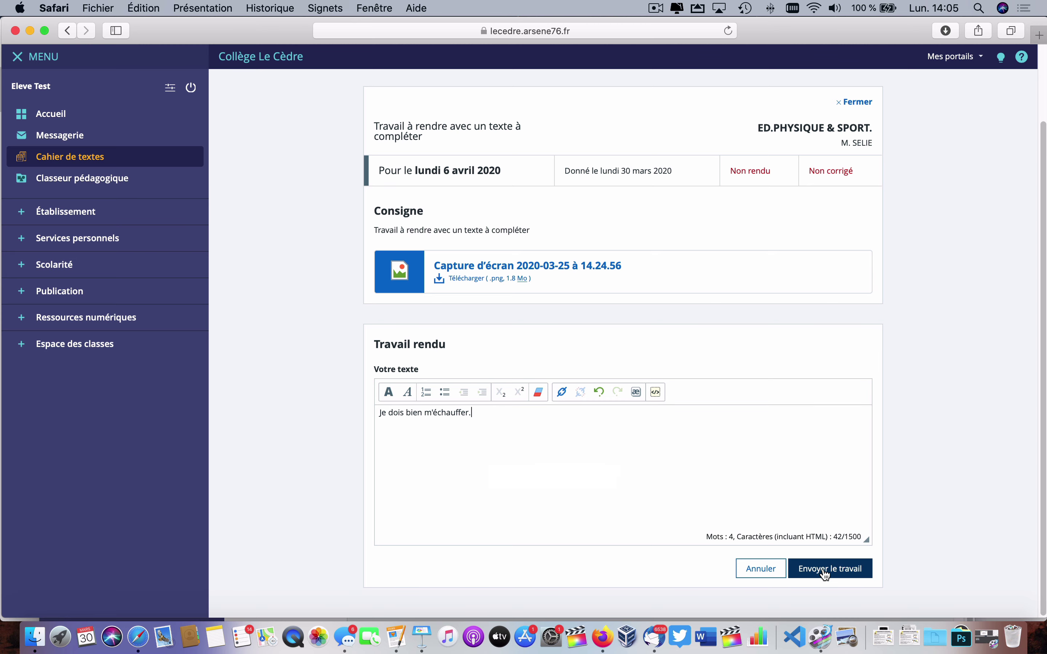
# Step: Reopen the submitted "Travail à rendre avec un texte à compléter", replace its answer with "jkdfhjkdshqkfhdshfjdkqsfhk" and submit the modified work
pyautogui.scroll(-10, 640, 491)
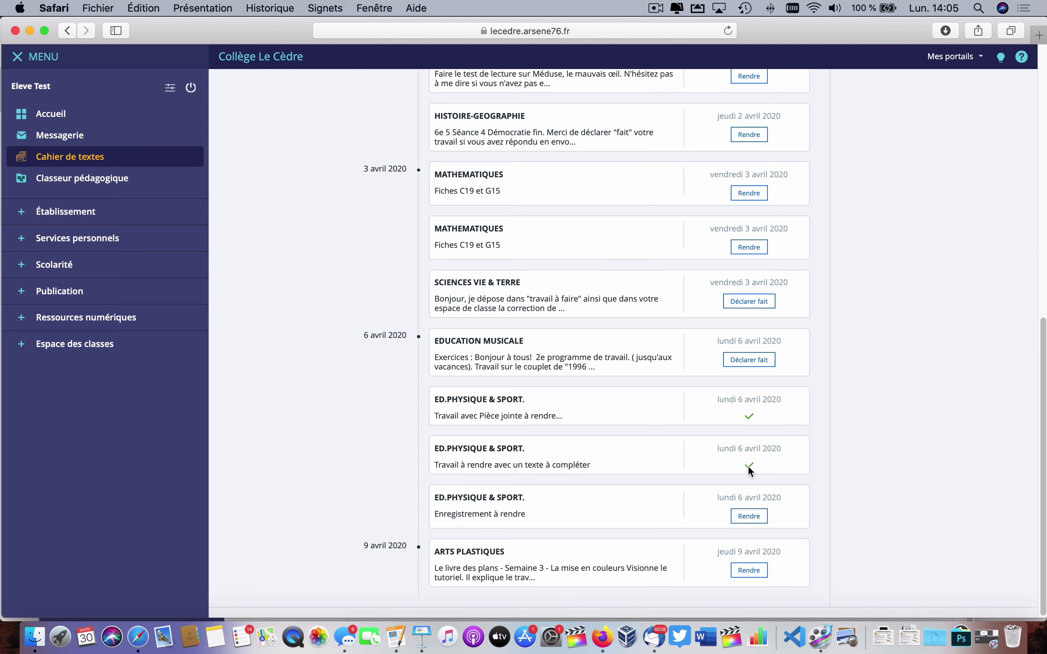
pyautogui.click(546, 466)
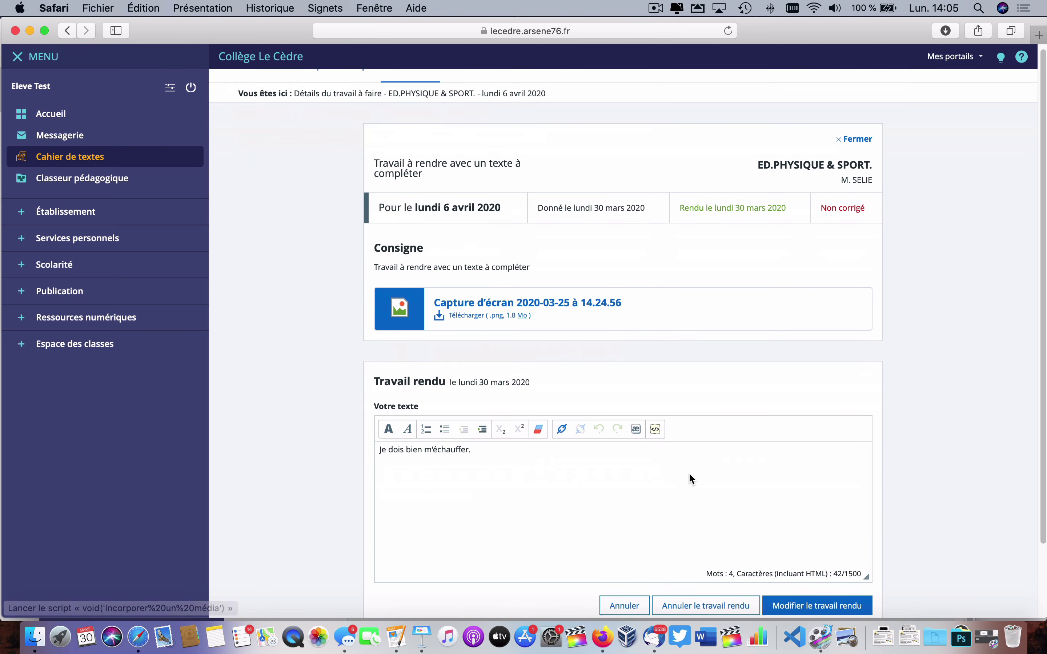
pyautogui.scroll(-2, 689, 472)
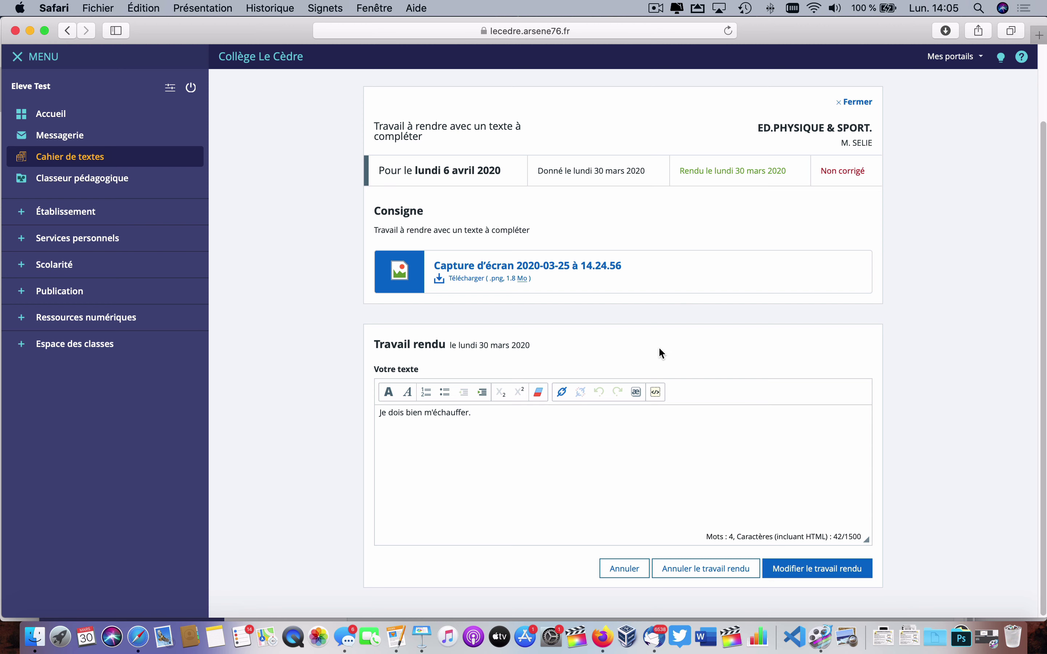
pyautogui.moveTo(549, 413); pyautogui.dragTo(355, 412)
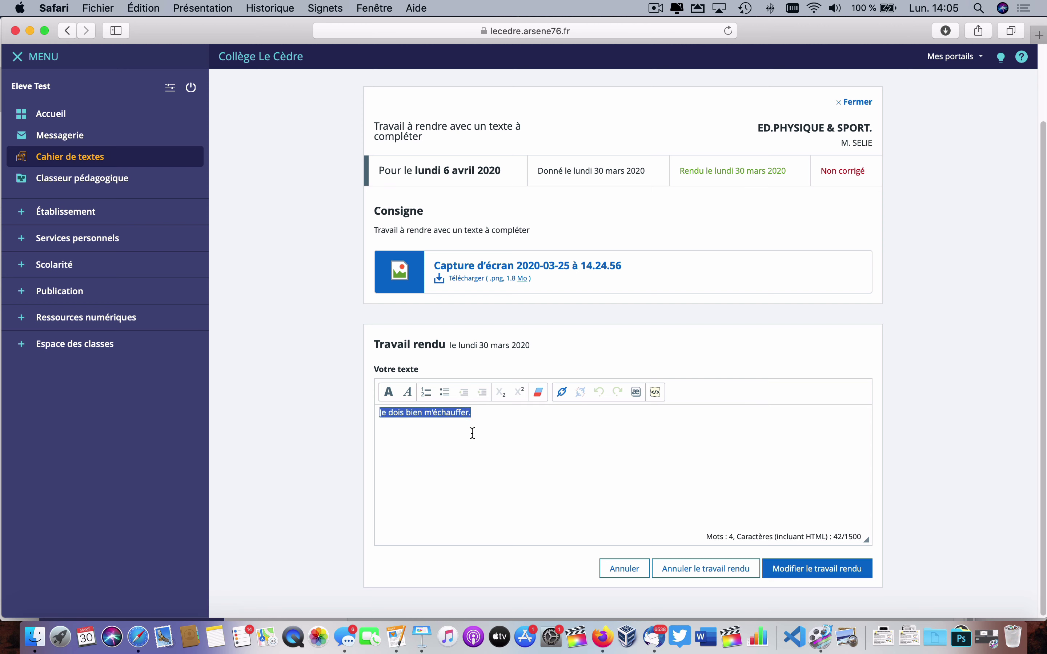
pyautogui.write('jkdfhjkdshqkfhdshfjdkqsfhk')
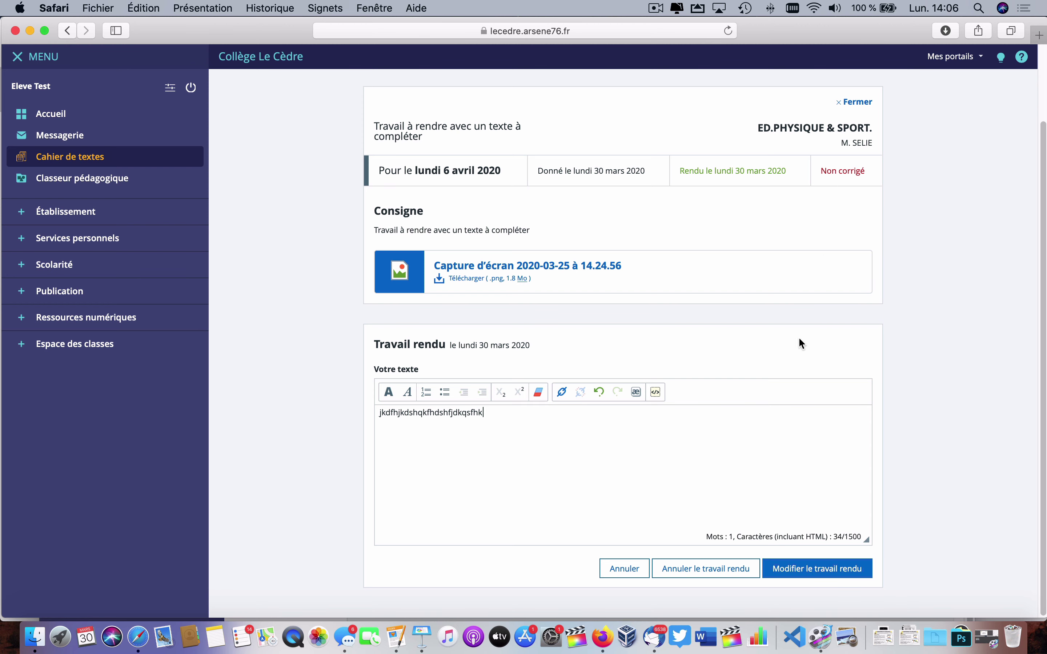
pyautogui.click(807, 568)
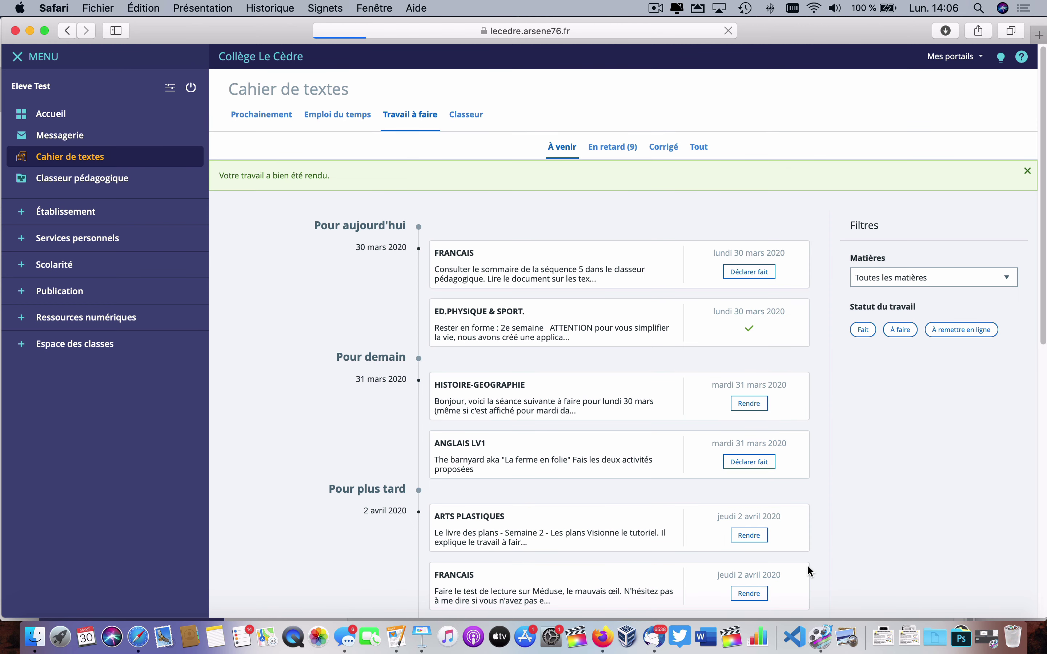
# Step: Open the ED.PHYSIQUE & SPORT. assignment "Enregistrement à rendre" and play the teacher's audio instructions
pyautogui.scroll(-10, 665, 485)
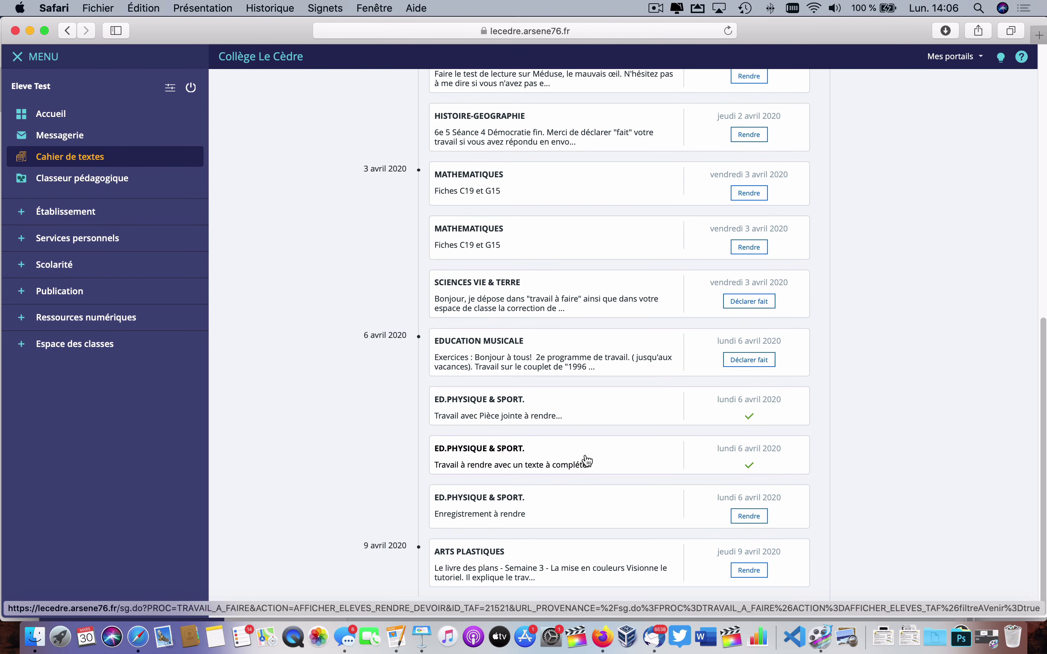
pyautogui.click(533, 505)
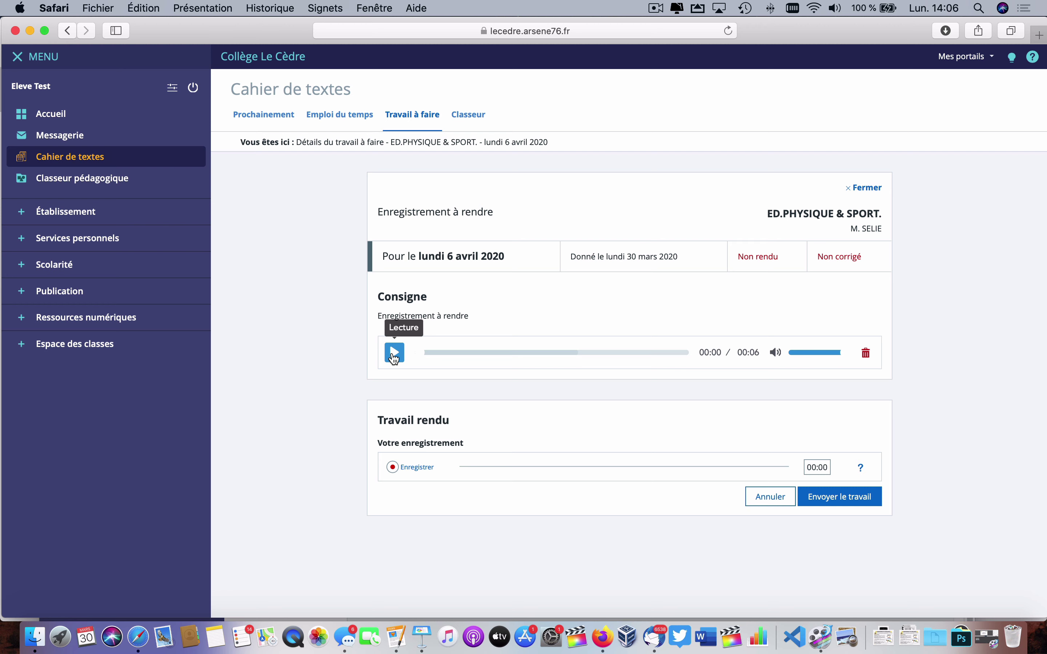
pyautogui.click(394, 353)
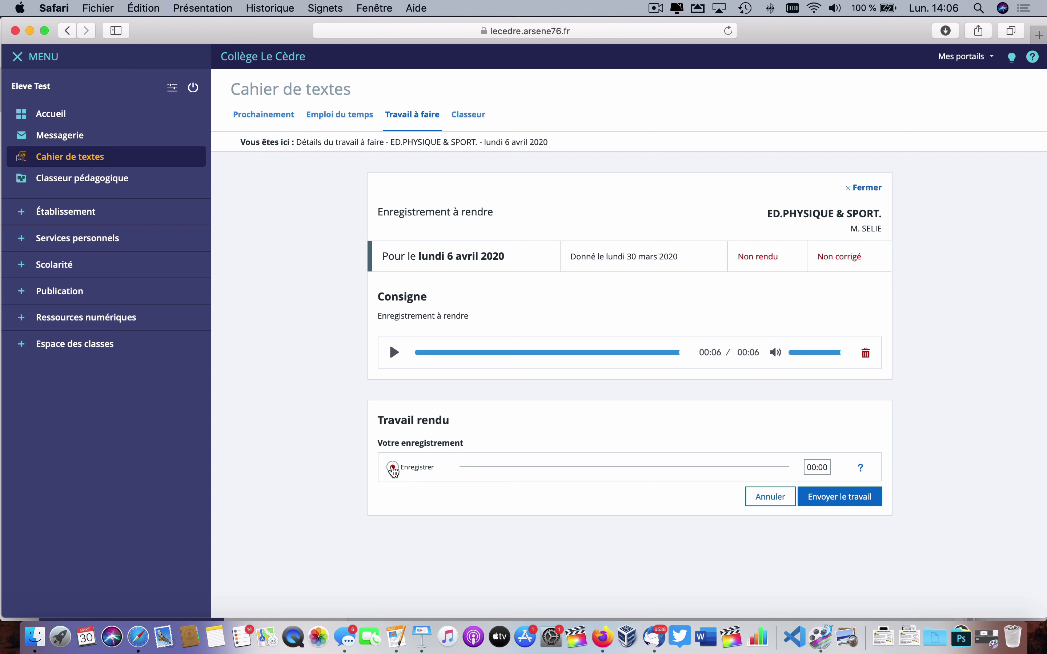
# Step: Allow the site to use the microphone and record an audio answer about 14 seconds long
pyautogui.click(393, 468)
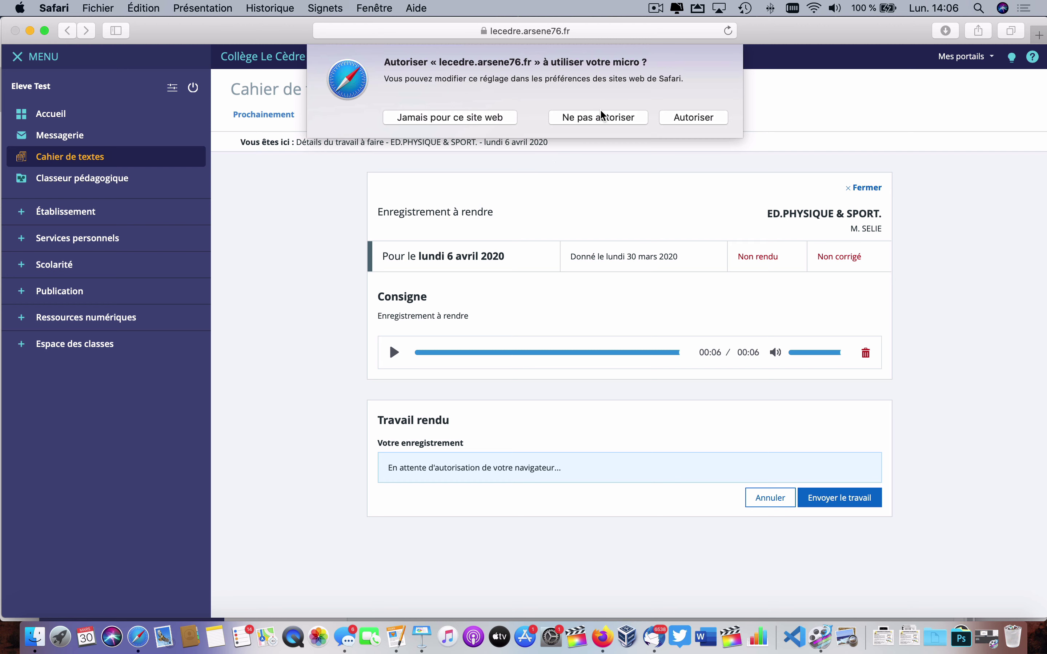
pyautogui.click(678, 123)
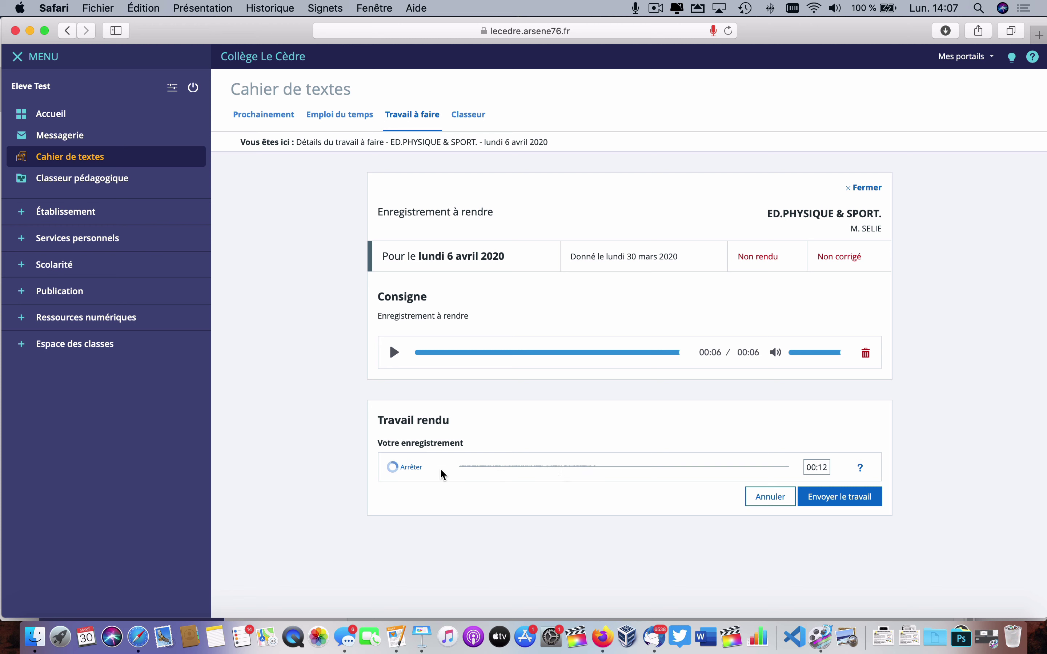
pyautogui.click(414, 473)
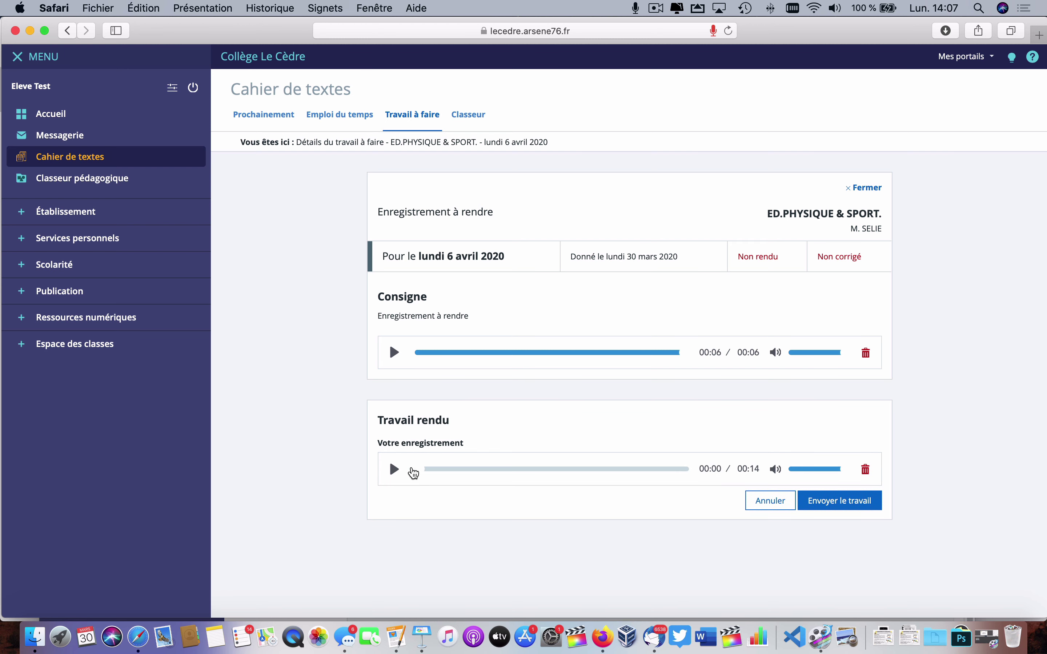
# Step: Listen to part of the recorded audio answer, submit the work and check the assignment's status in the homework list
pyautogui.click(396, 471)
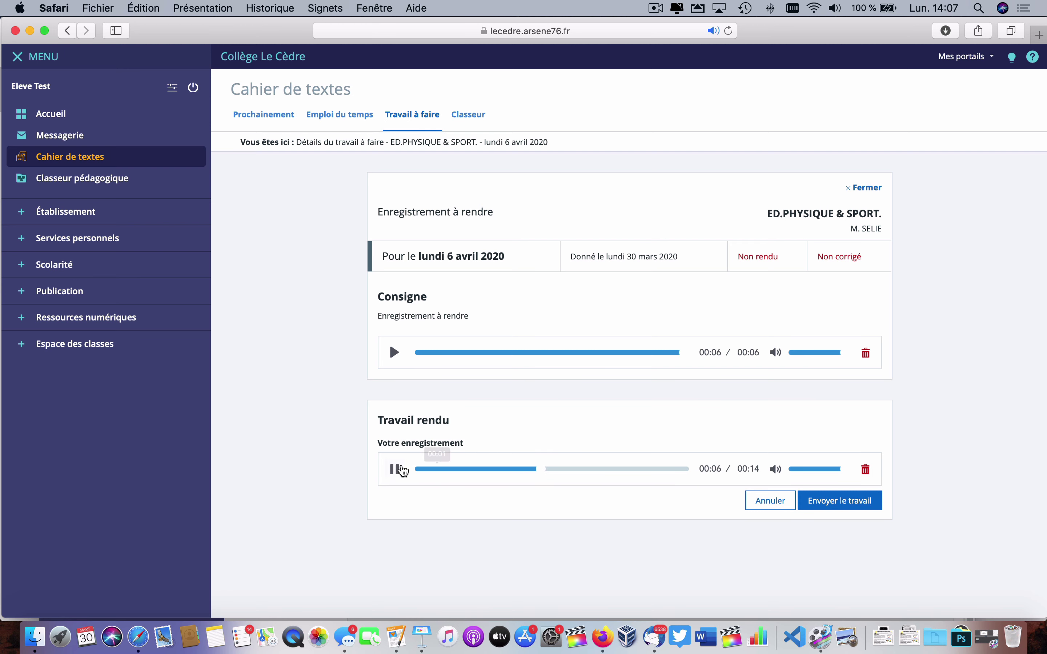
pyautogui.click(394, 469)
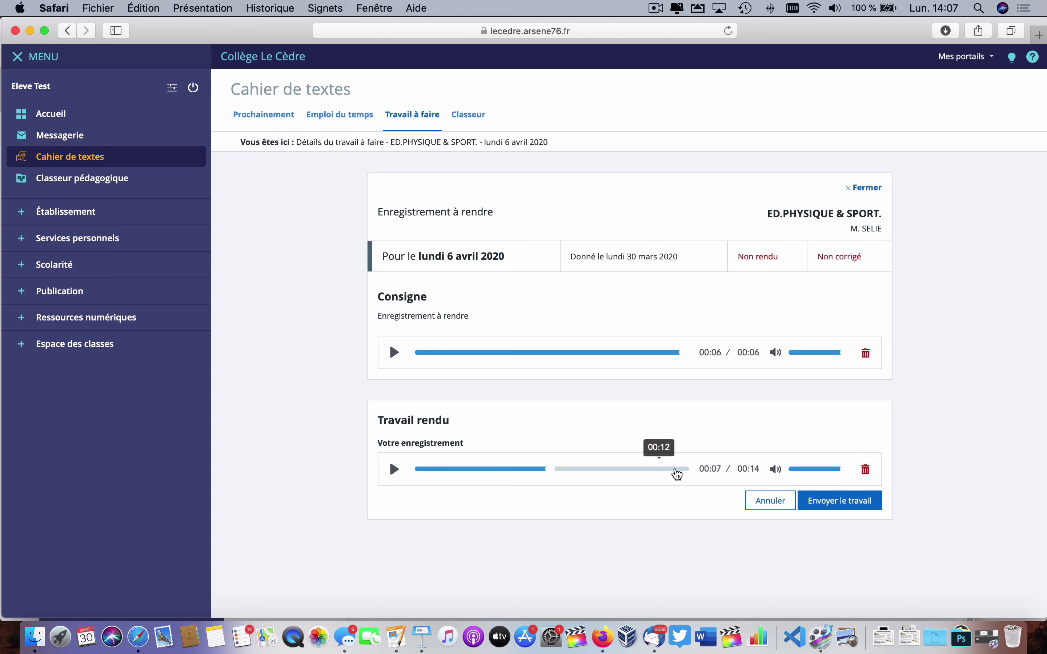
pyautogui.click(857, 504)
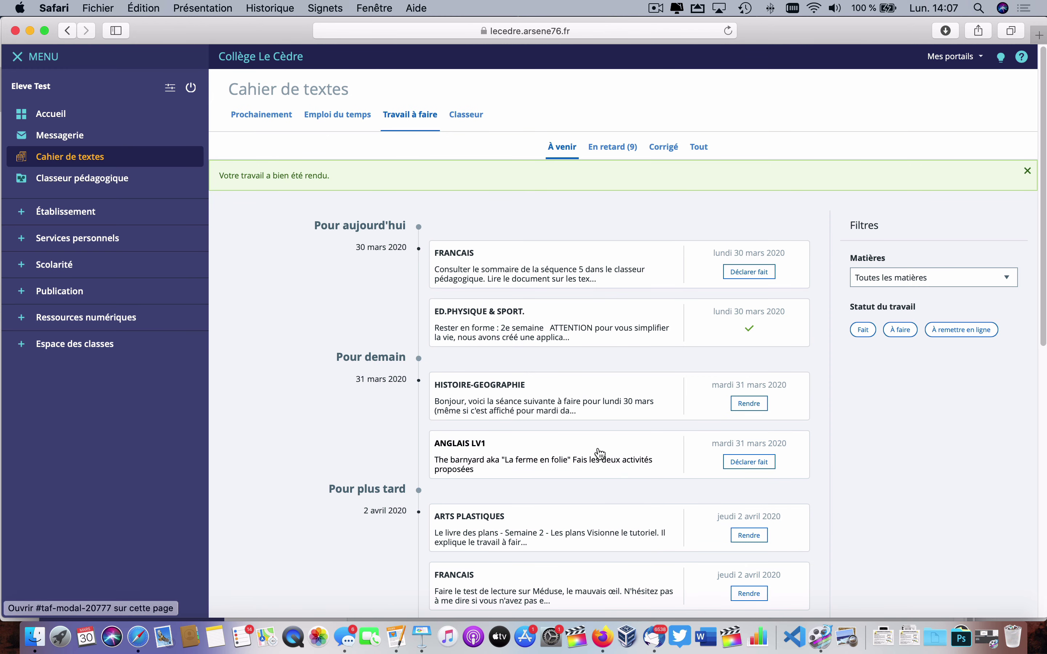
pyautogui.scroll(-10, 535, 547)
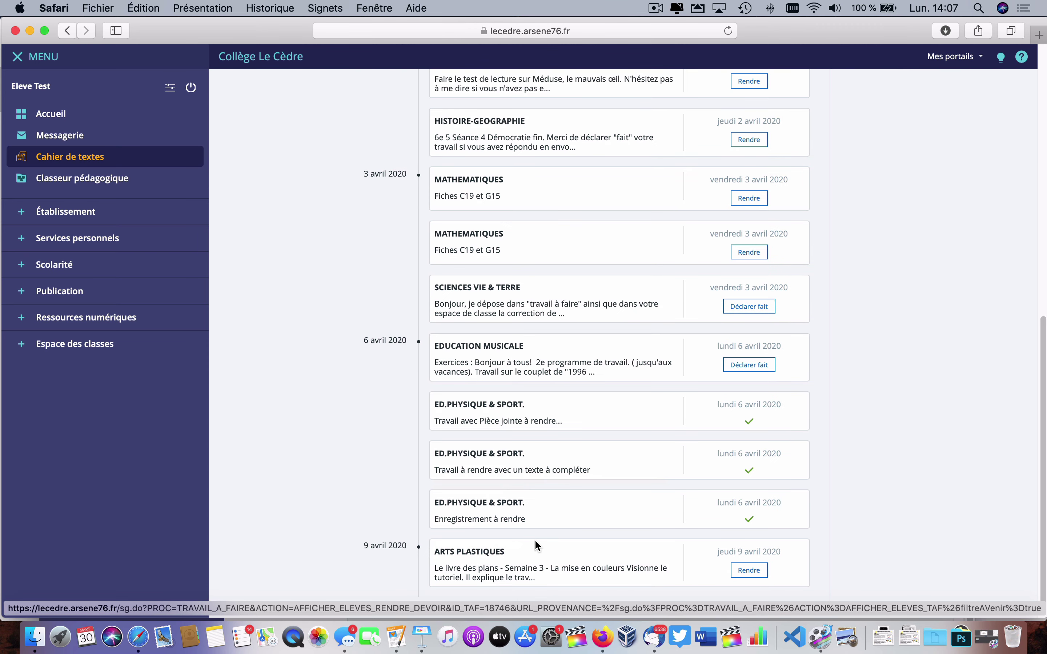
pyautogui.scroll(10, 534, 539)
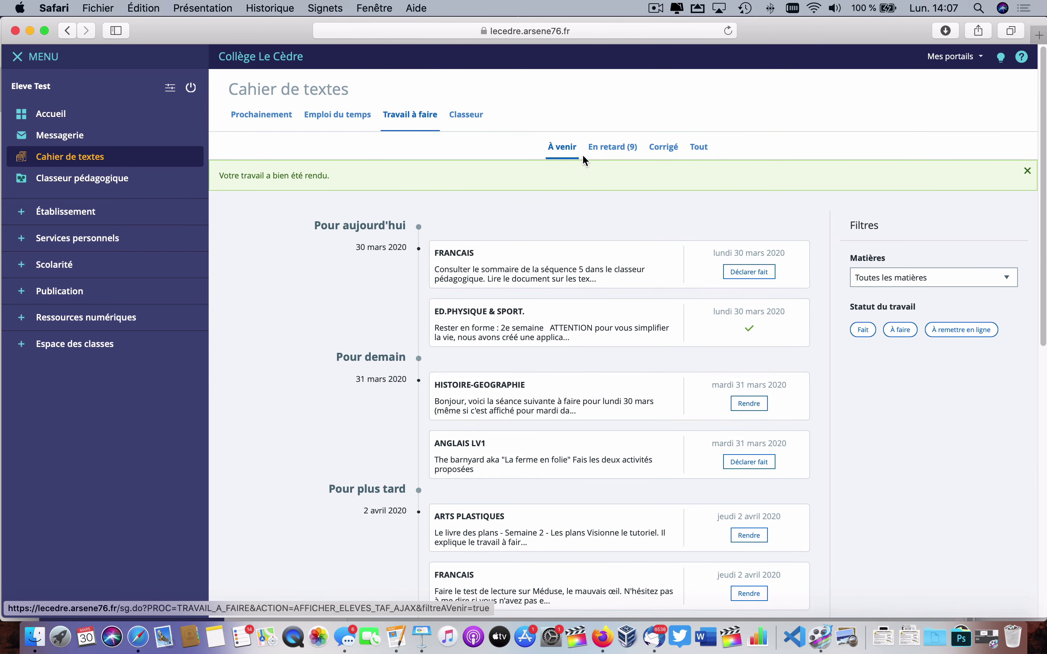
# Step: Open the lesson "The barnyard aka "La ferme en folie"" from the ANGLAIS LV1 binder in the Classeur
pyautogui.click(610, 151)
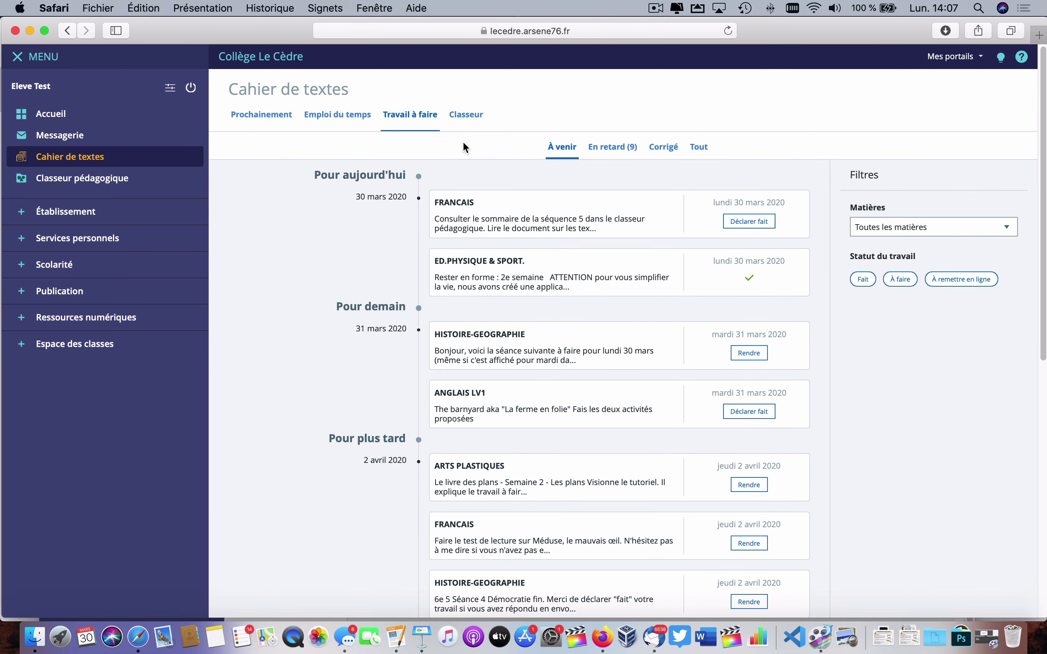
pyautogui.click(465, 120)
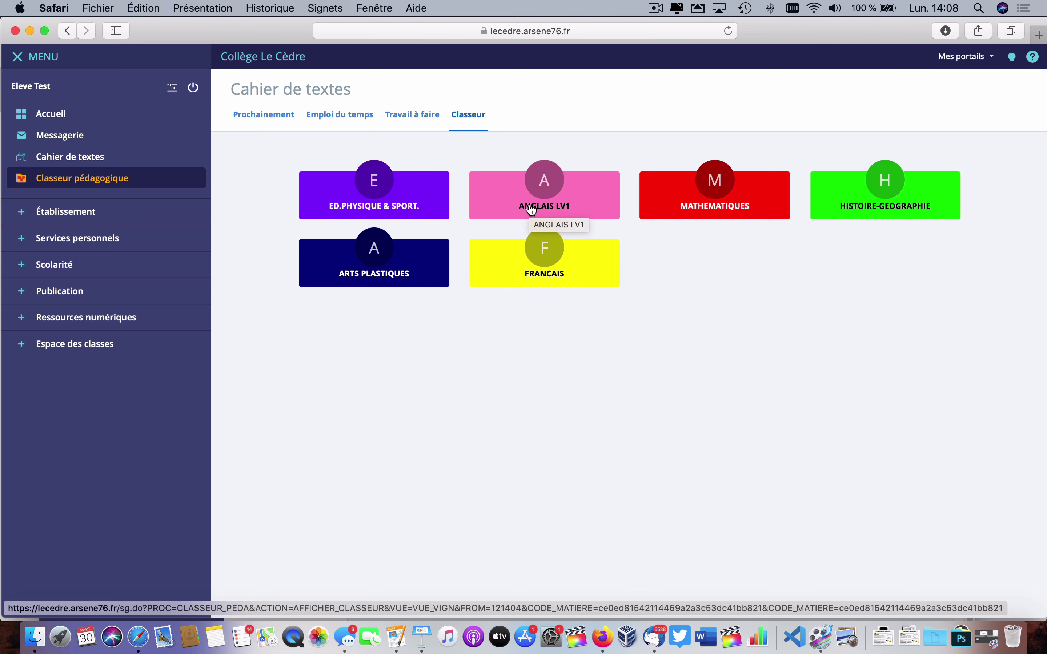
pyautogui.click(545, 193)
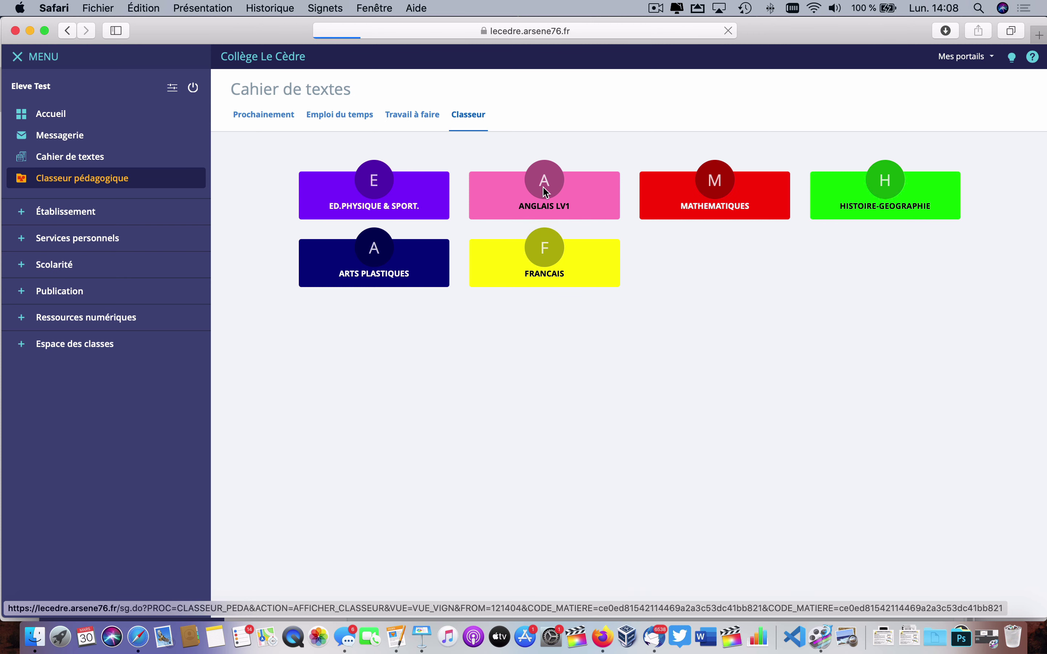
pyautogui.click(317, 260)
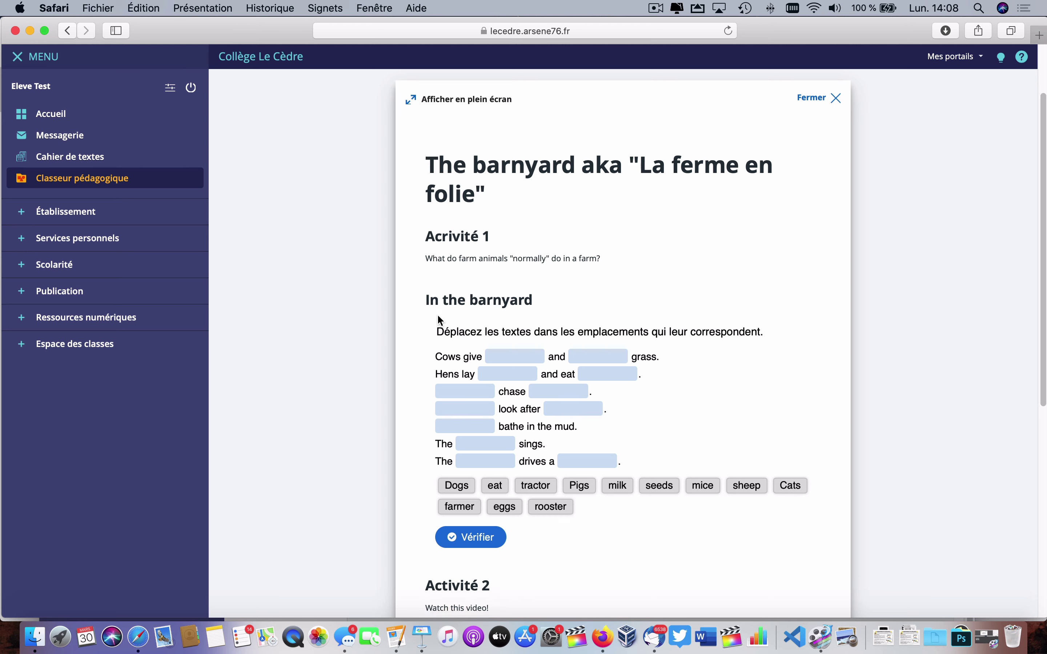
# Step: Complete the last sentence of "In the barnyard" with "farmer" and "tractor", check the exercise and show its solution
pyautogui.scroll(-3, 439, 321)
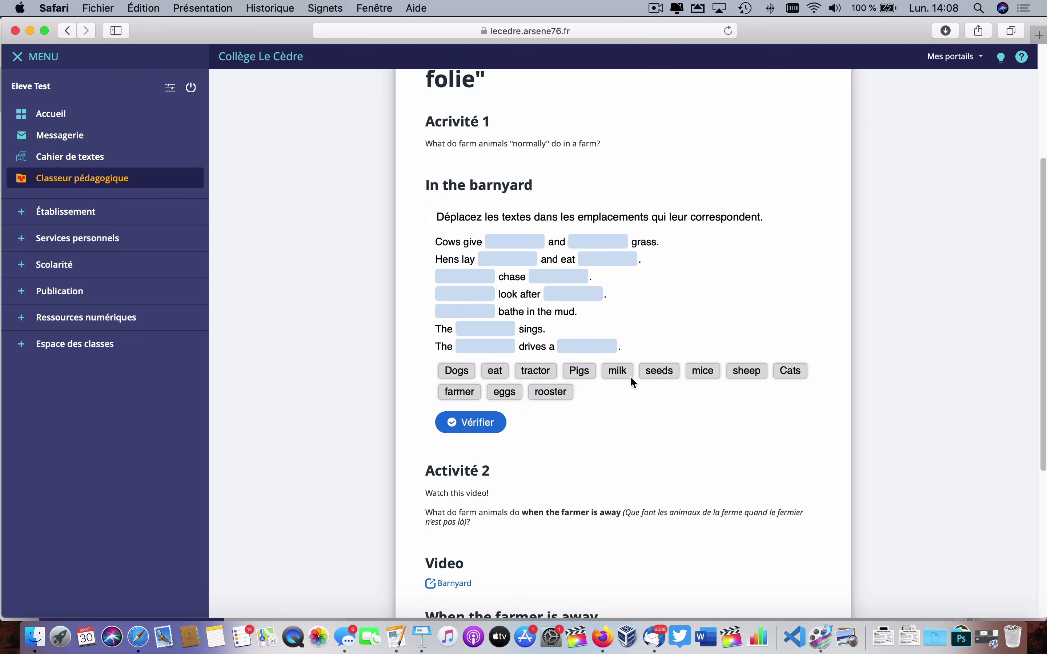
pyautogui.moveTo(467, 393); pyautogui.dragTo(491, 346)
pyautogui.moveTo(542, 379); pyautogui.dragTo(579, 348)
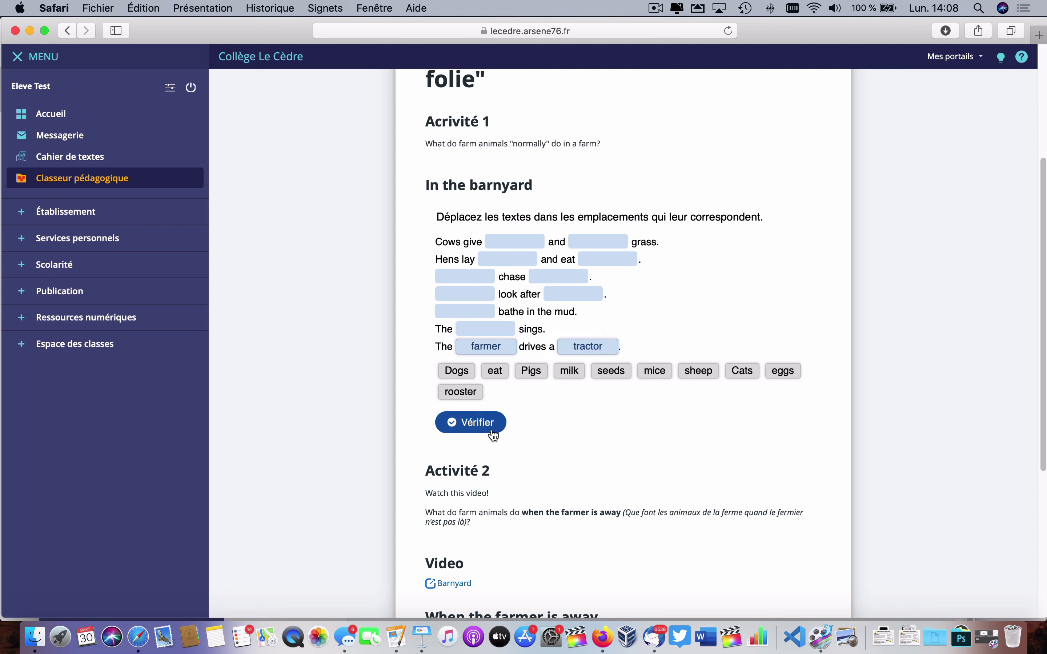
pyautogui.click(473, 429)
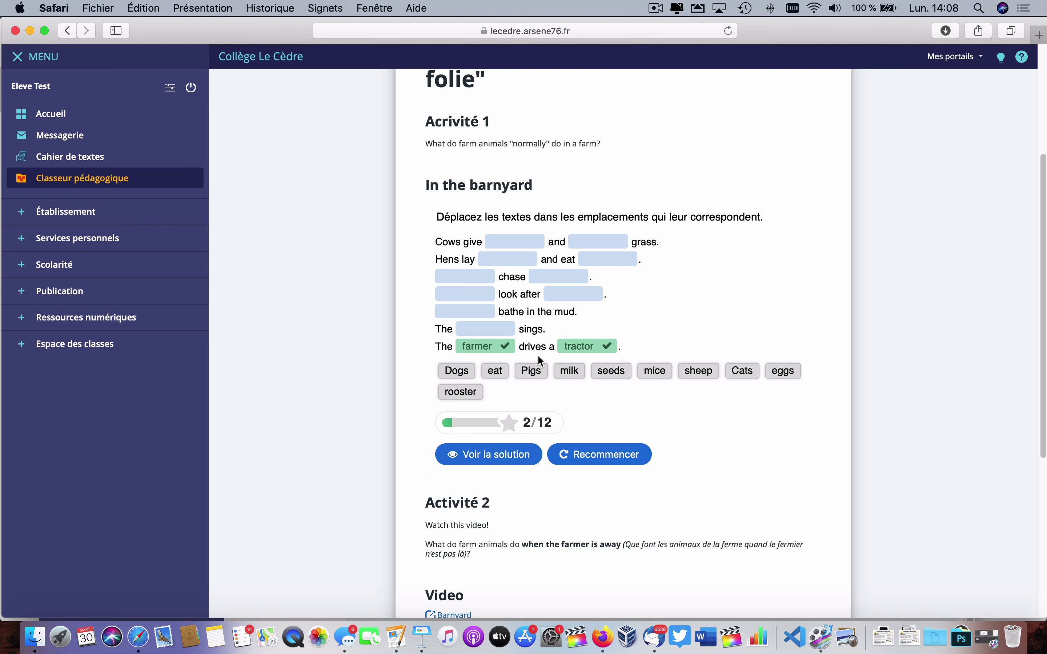
pyautogui.click(491, 459)
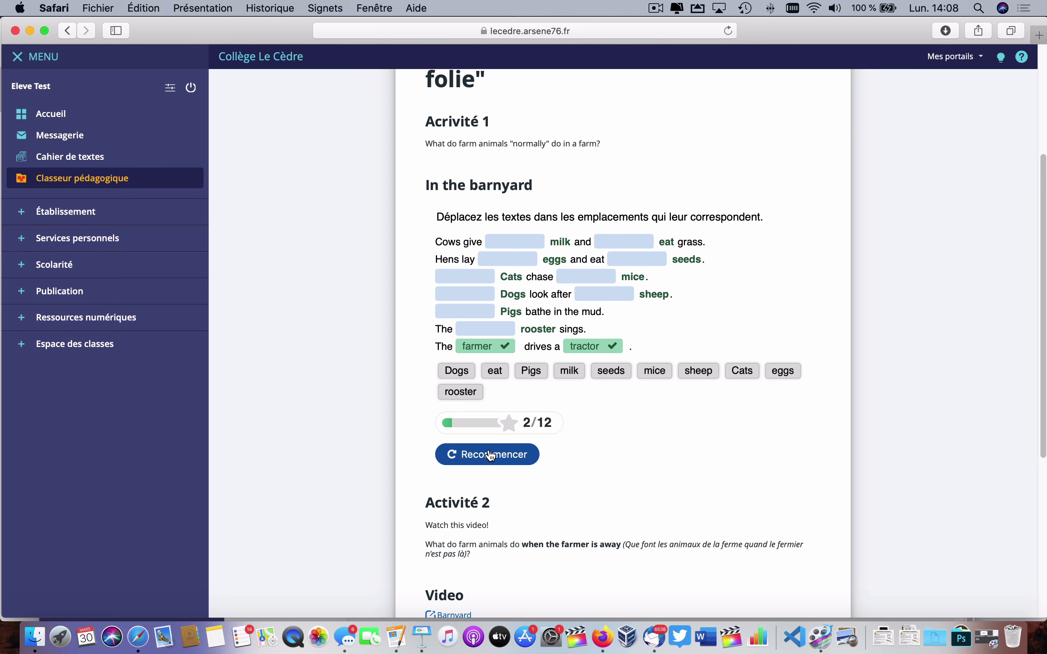
# Step: Answer the "When the farmer is away..." question with "They read a book, just like me!" and check the answer
pyautogui.scroll(-7, 491, 459)
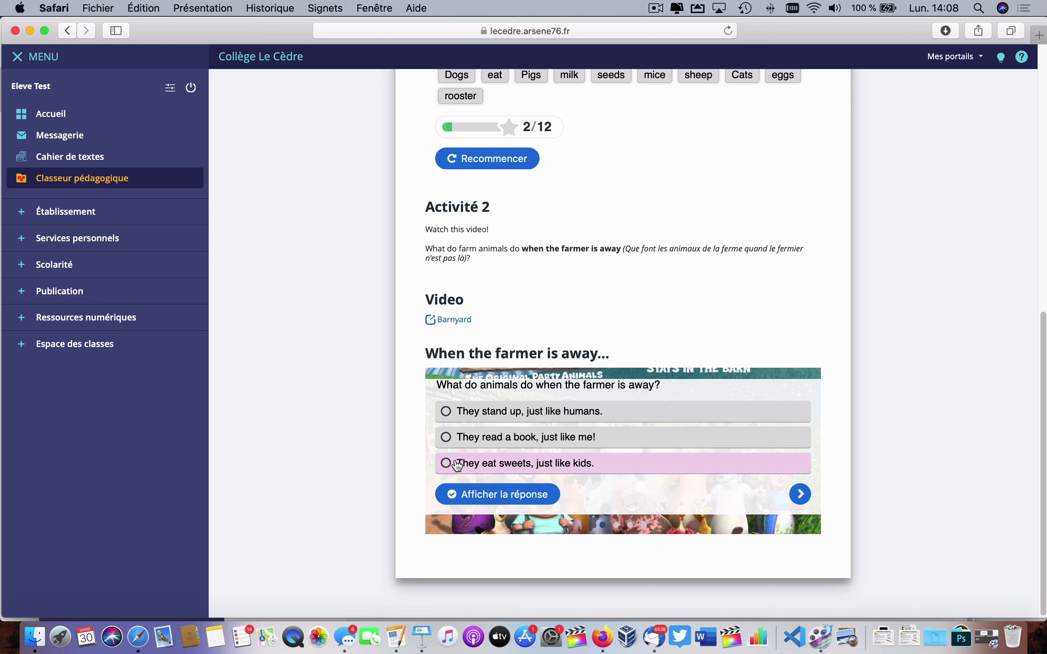
pyautogui.click(447, 438)
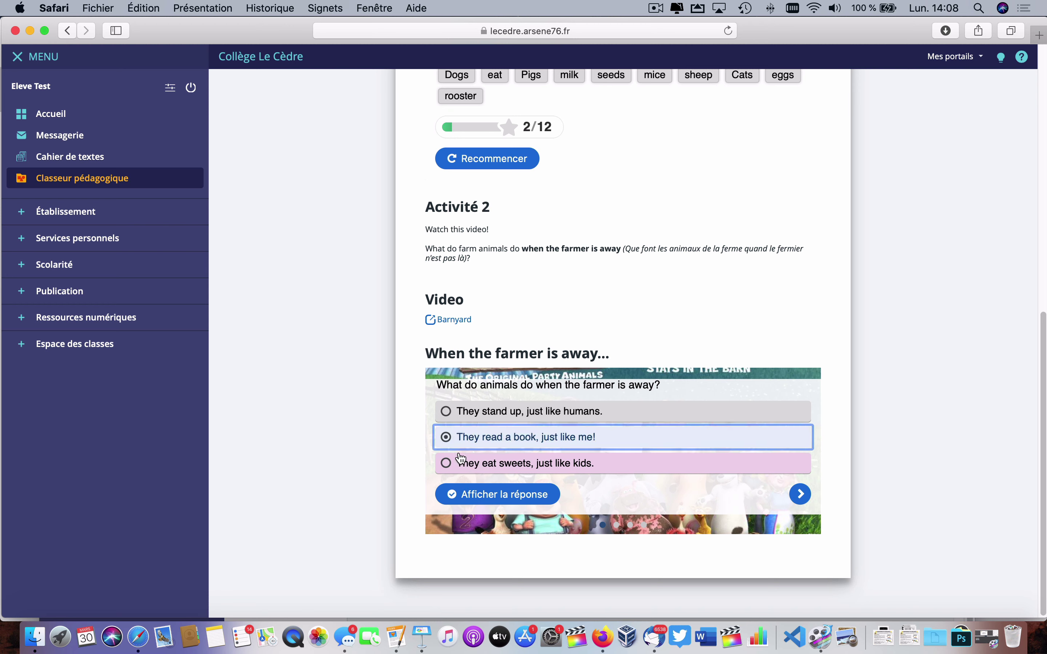
pyautogui.click(453, 495)
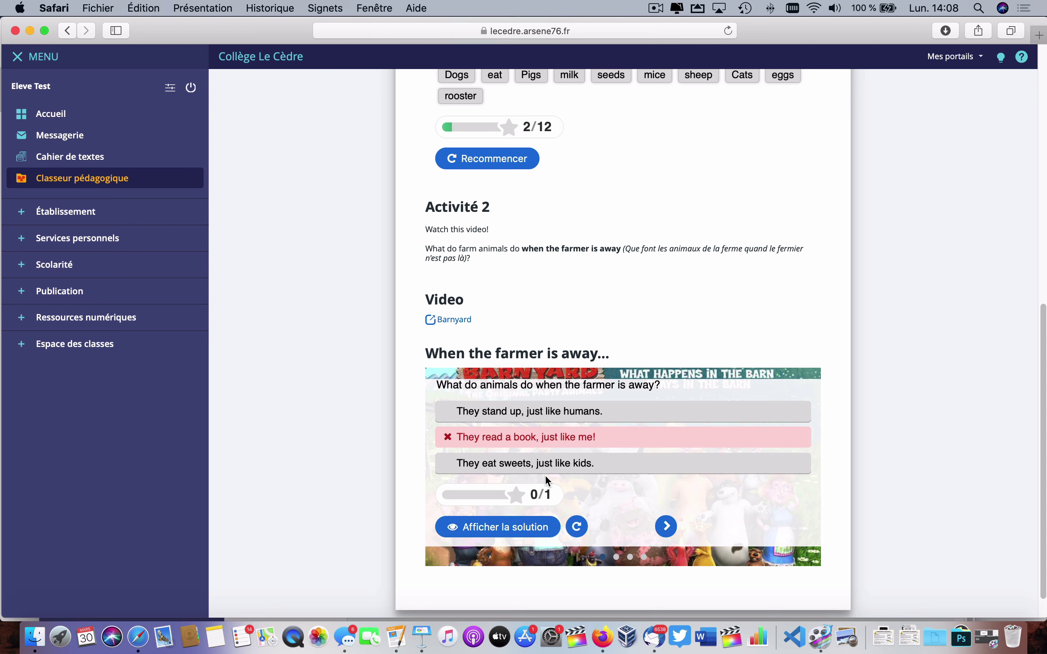
# Step: Retry the question with "They eat sweets, just like kids.", check the answer and show the solution
pyautogui.click(572, 527)
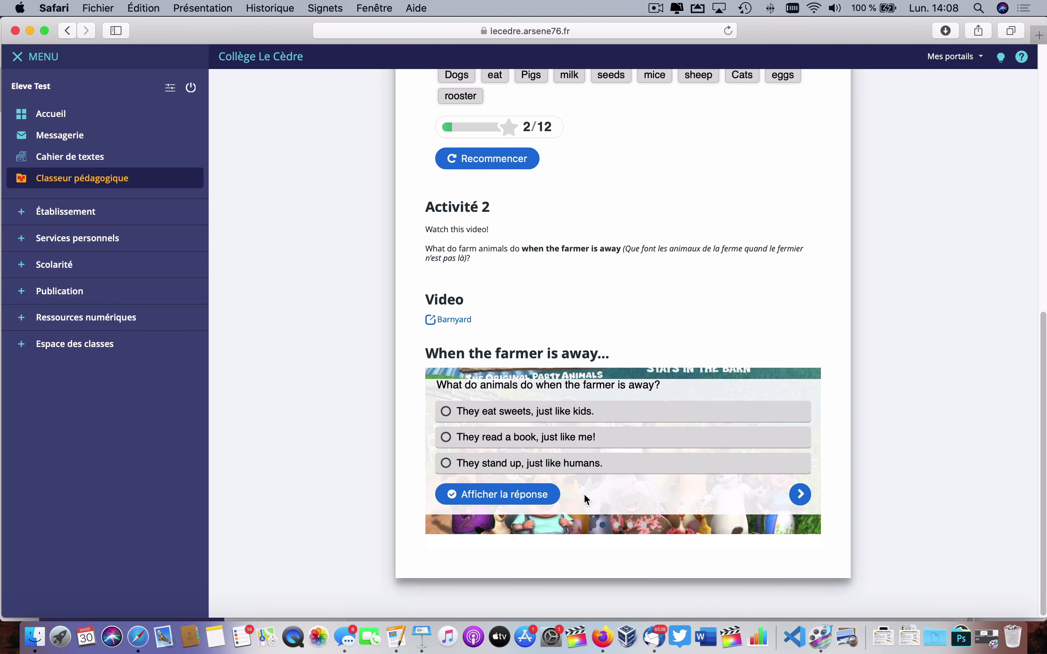
pyautogui.click(473, 422)
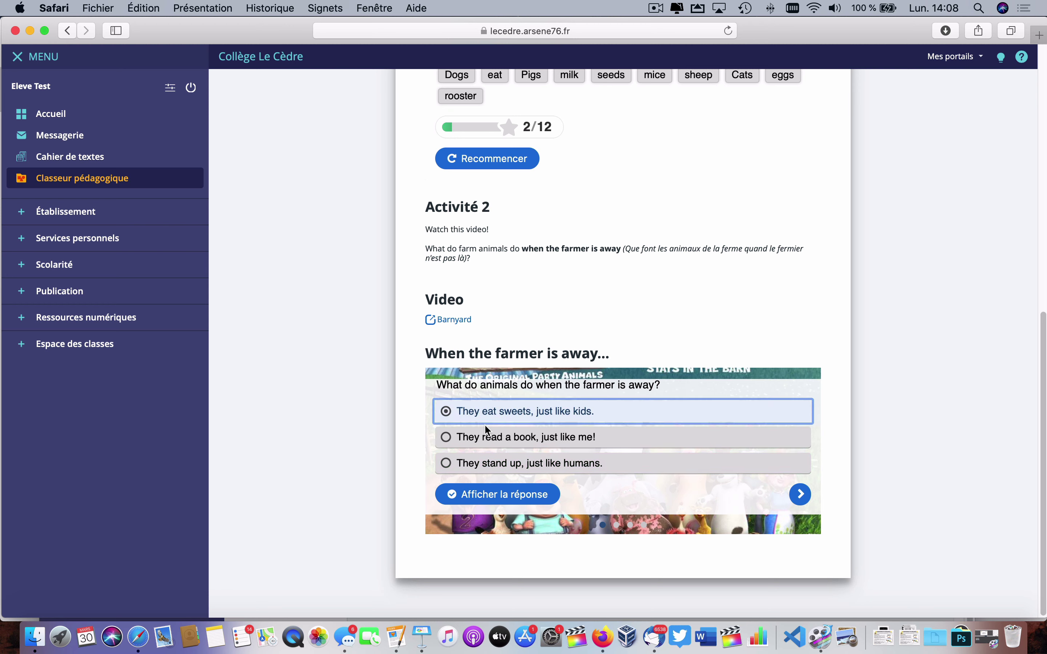
pyautogui.click(486, 498)
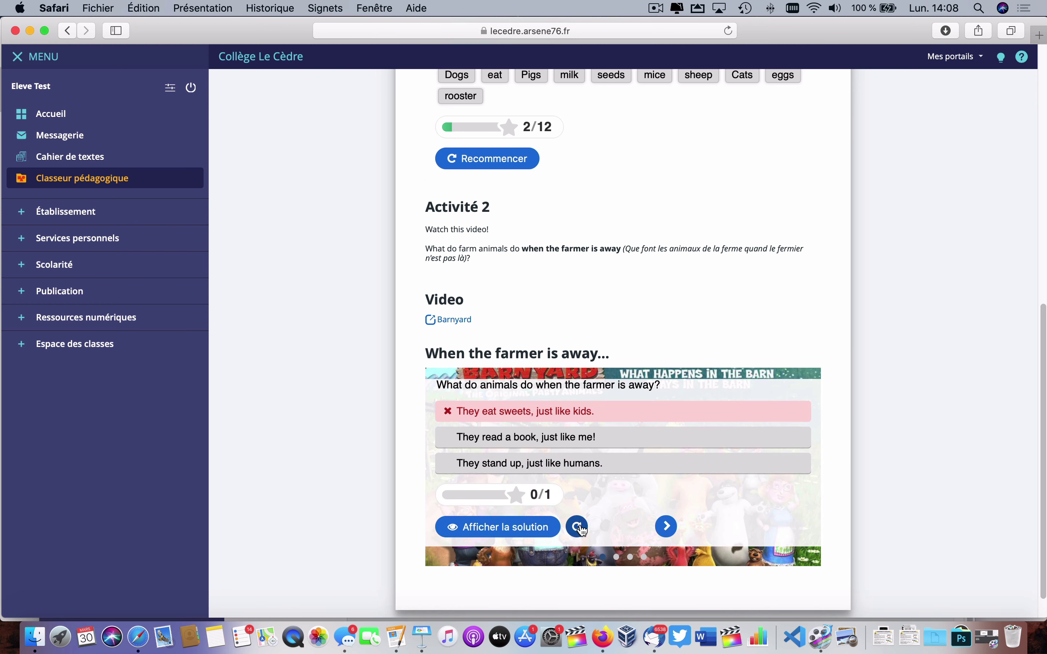
pyautogui.click(540, 530)
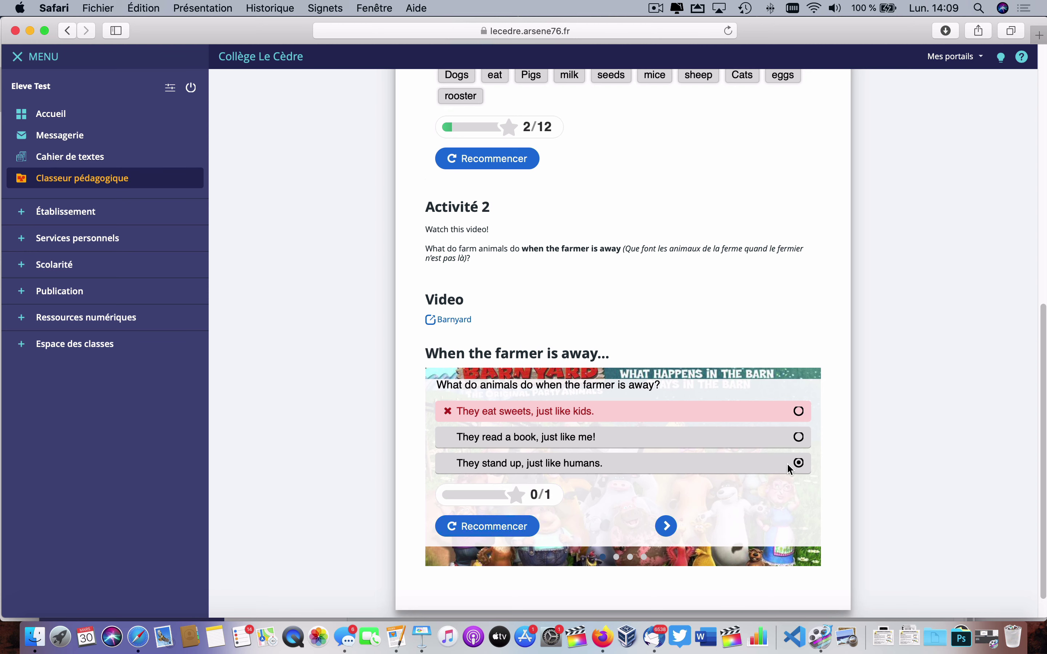
pyautogui.scroll(-1, 777, 465)
pyautogui.scroll(12, 613, 416)
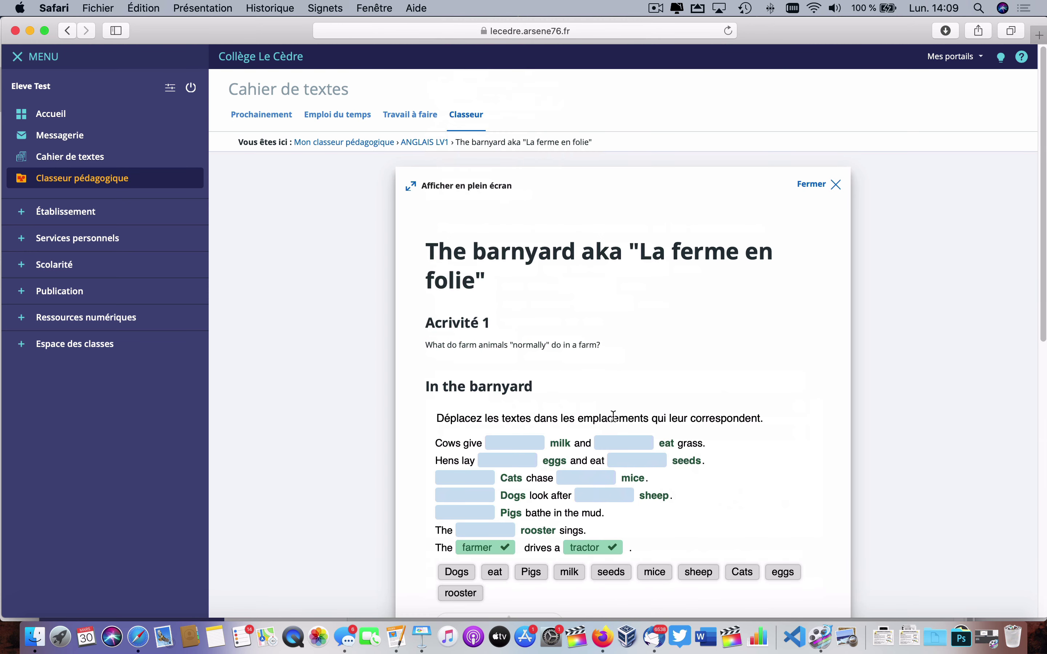
pyautogui.scroll(-1, 486, 330)
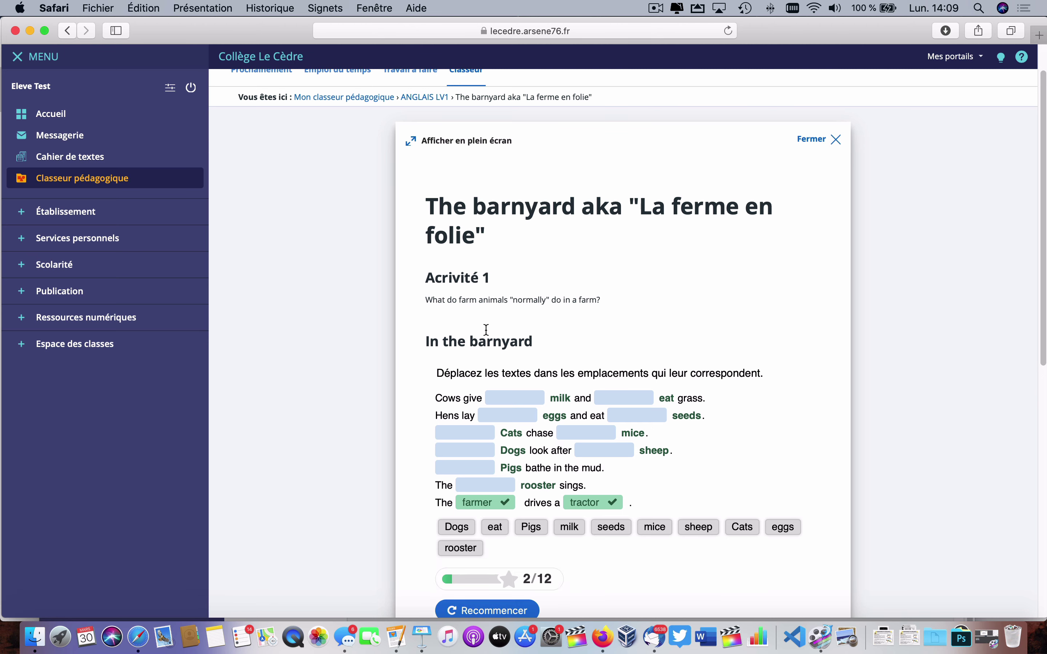
pyautogui.scroll(-3, 486, 330)
pyautogui.scroll(-7, 486, 334)
pyautogui.scroll(15, 487, 334)
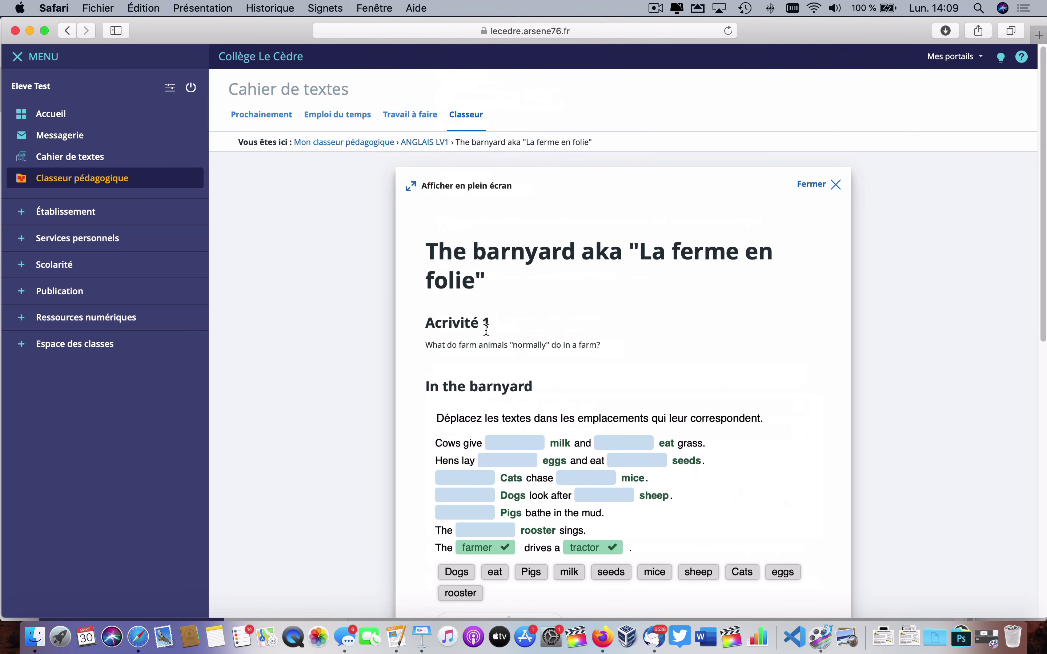
# Step: Open the lesson "Fiches C19 et G15" from the MATHEMATIQUES binder and read through the preview of "6E - CALCUL - COURS (PAGE 19)"
pyautogui.click(467, 124)
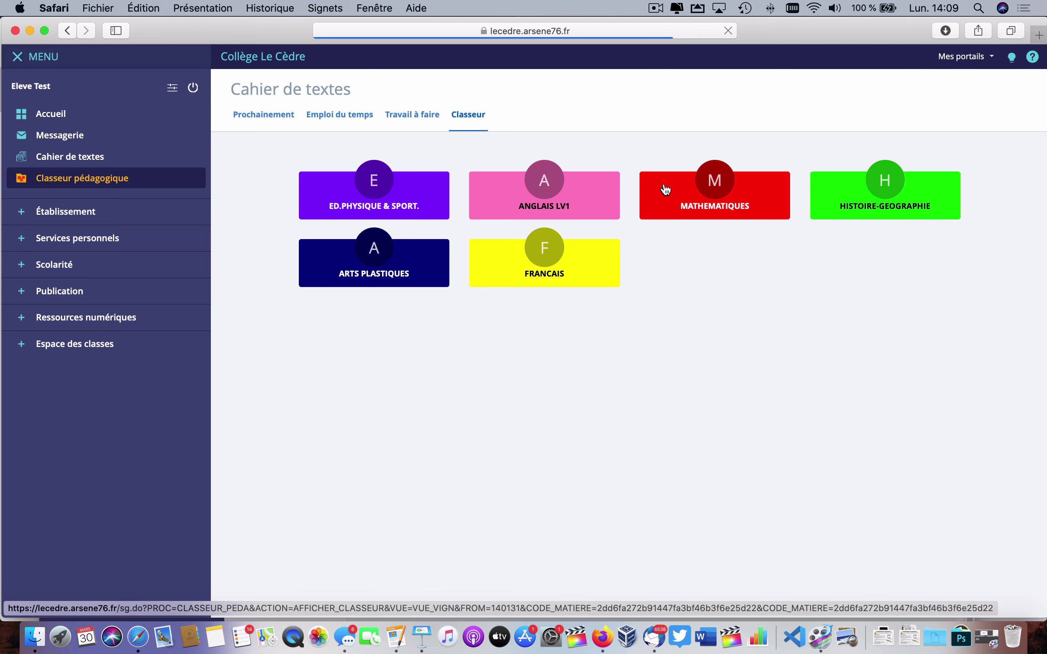
pyautogui.click(721, 194)
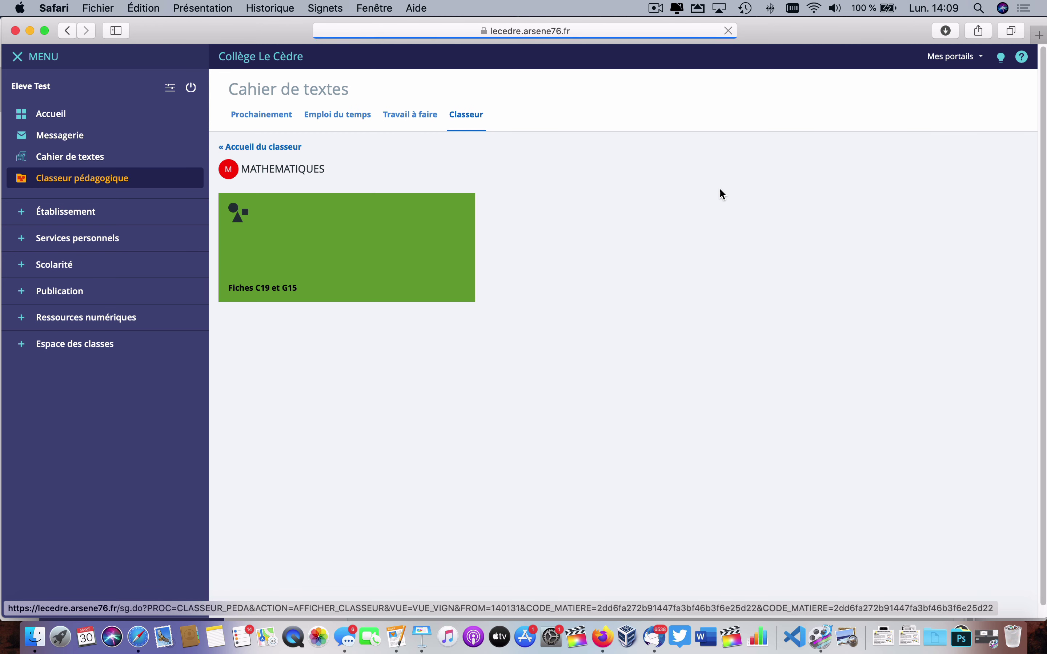
pyautogui.click(355, 257)
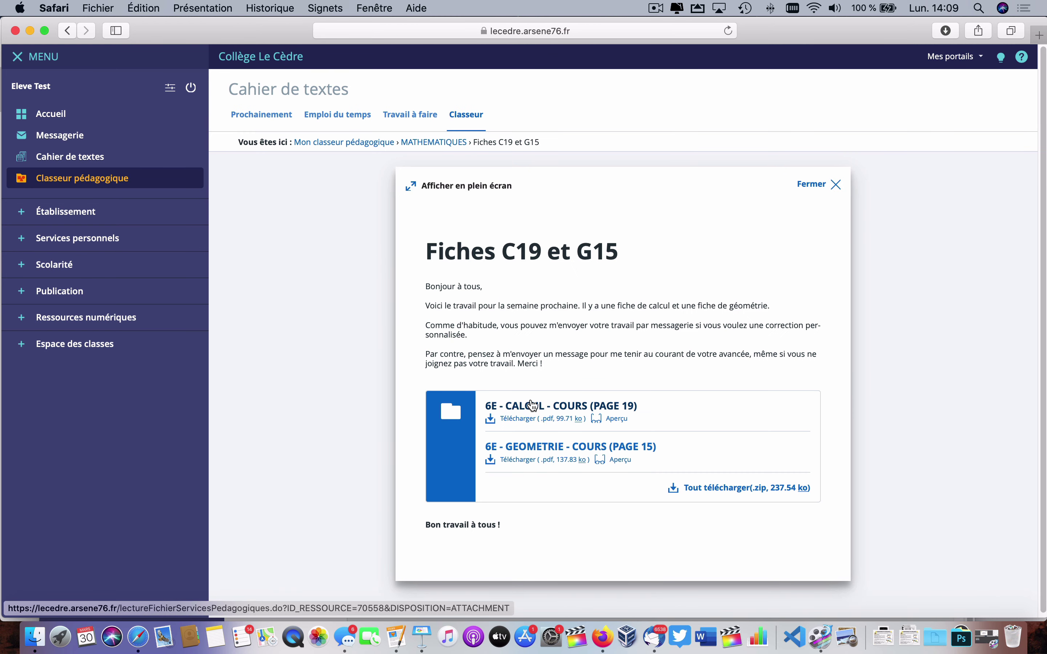
pyautogui.click(615, 422)
pyautogui.scroll(-10, 539, 392)
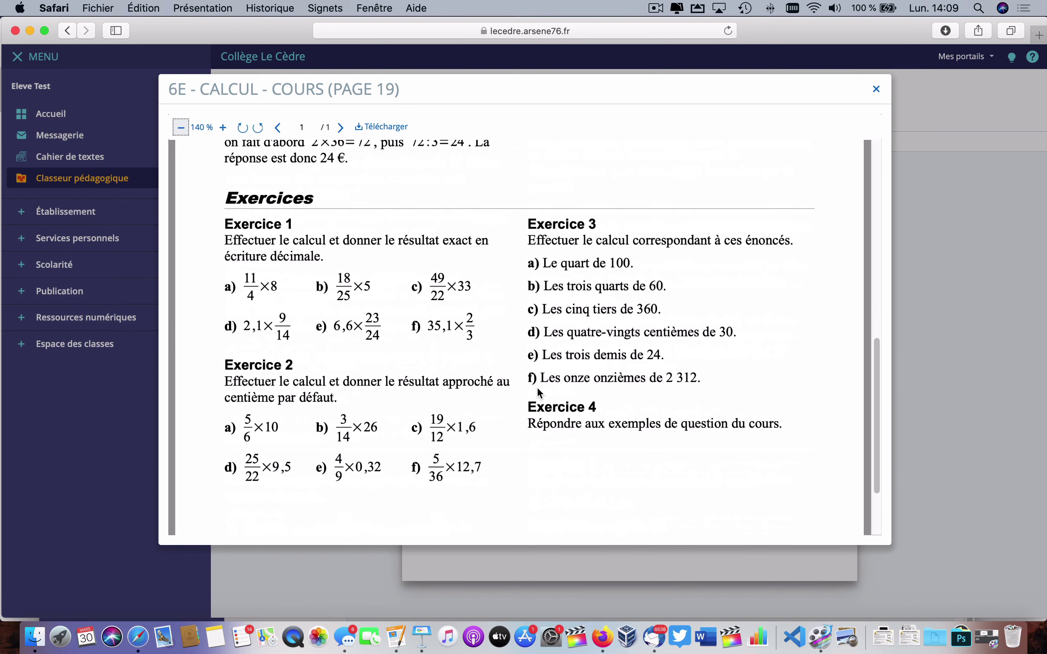
pyautogui.scroll(10, 537, 386)
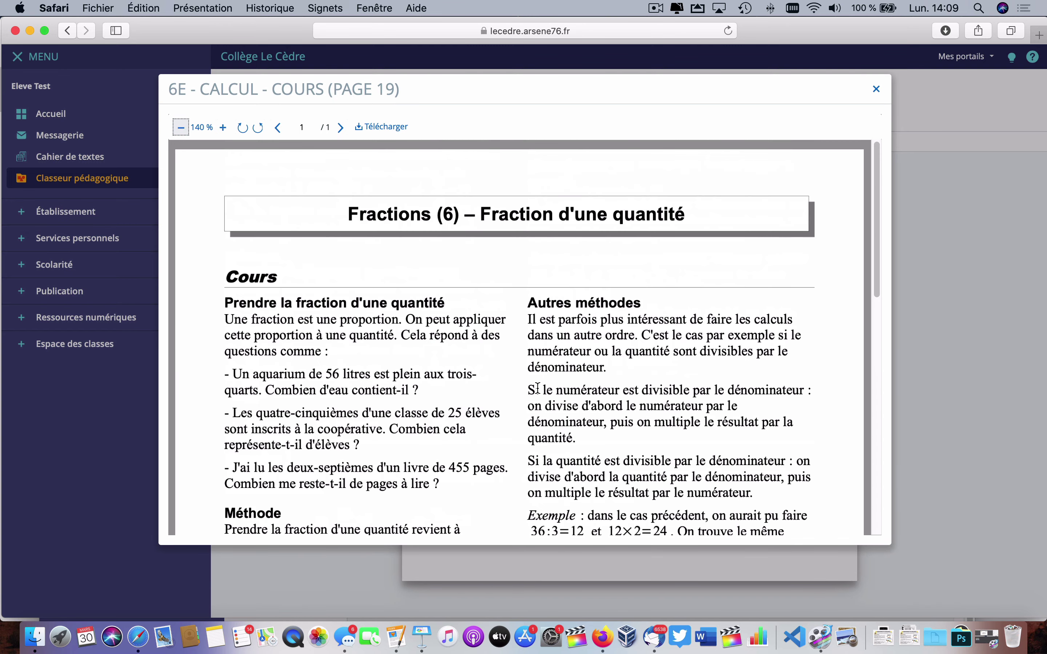
# Step: Declare the FRANCAIS assignment for lundi 30 mars 2020 done in the Cahier de textes, and display the overdue assignments
pyautogui.click(86, 159)
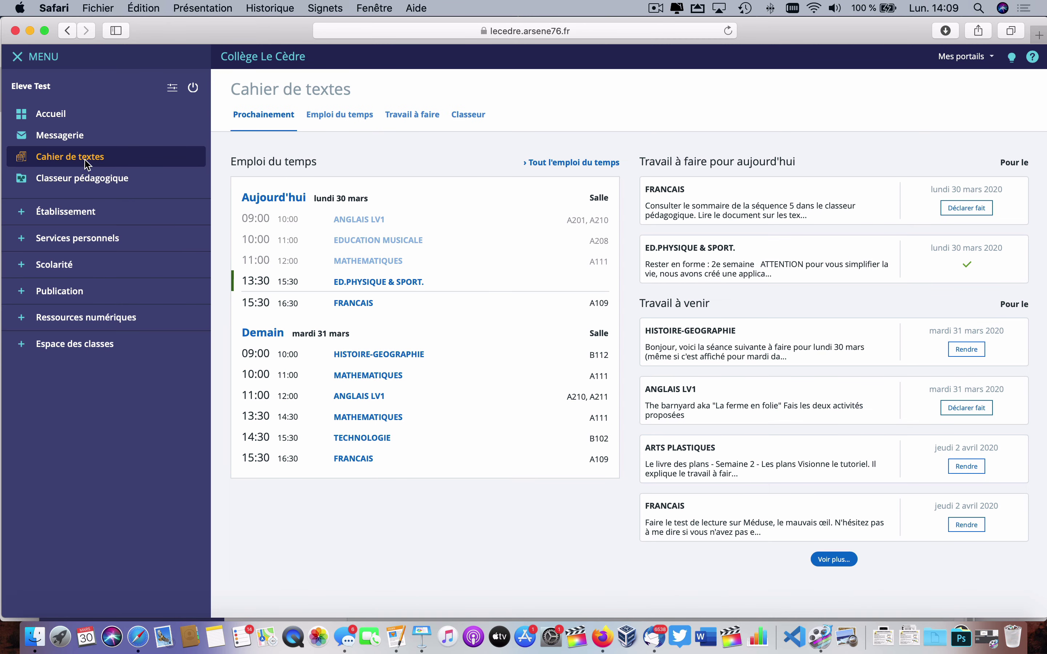
pyautogui.click(425, 116)
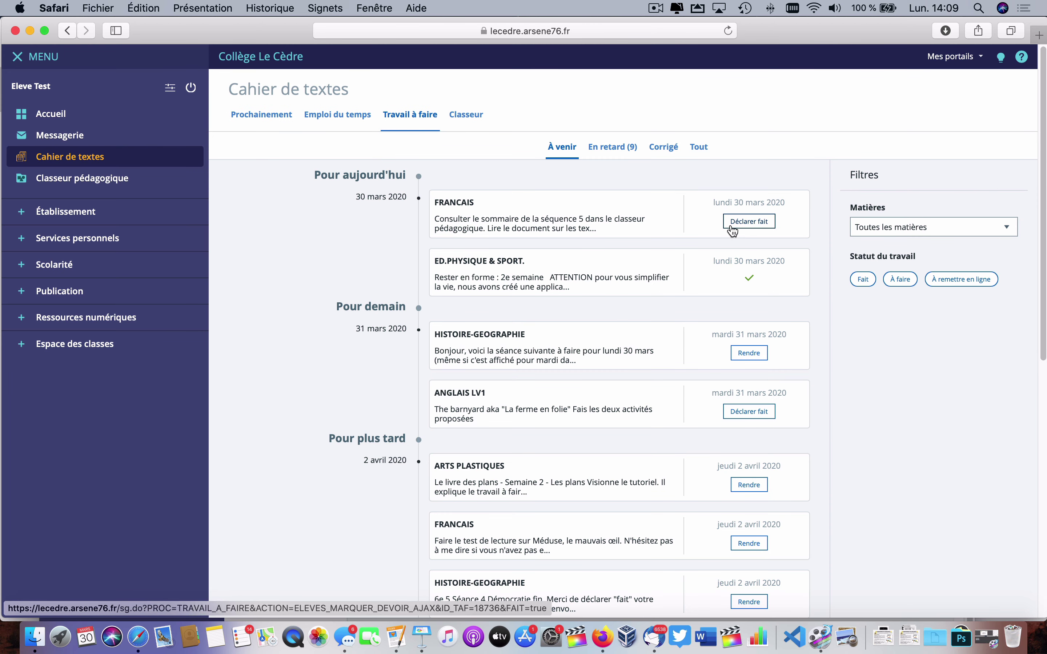
pyautogui.click(749, 225)
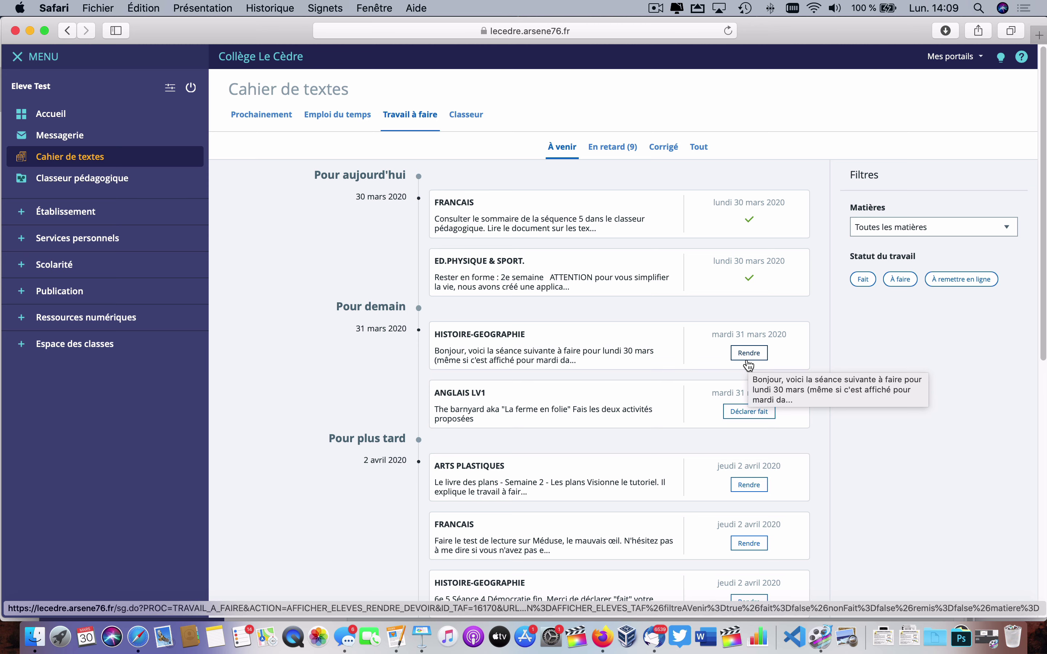
pyautogui.click(612, 147)
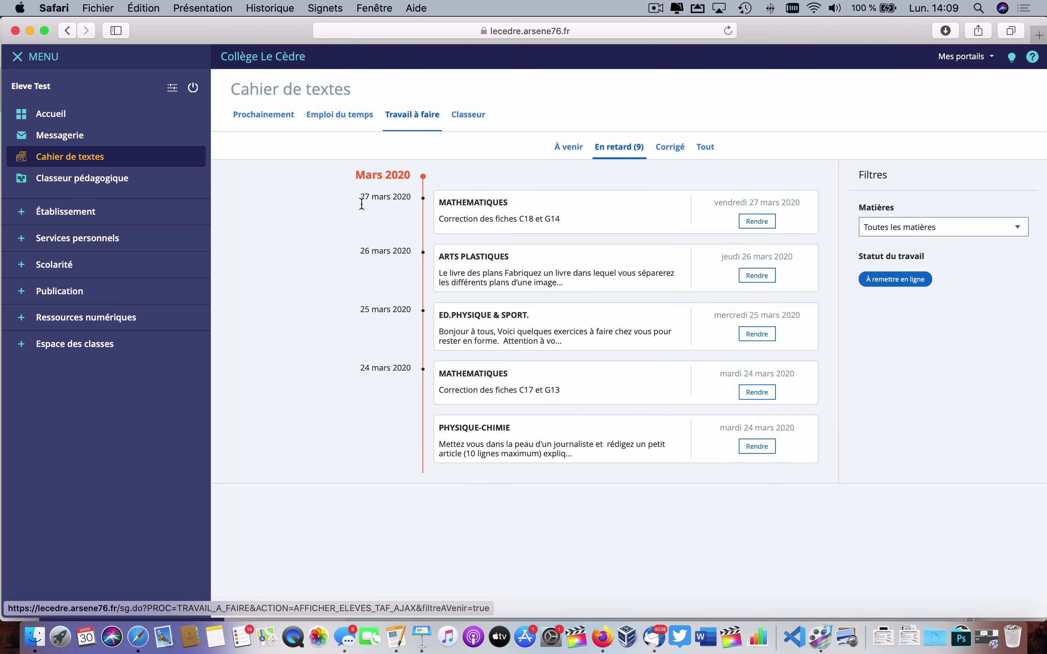